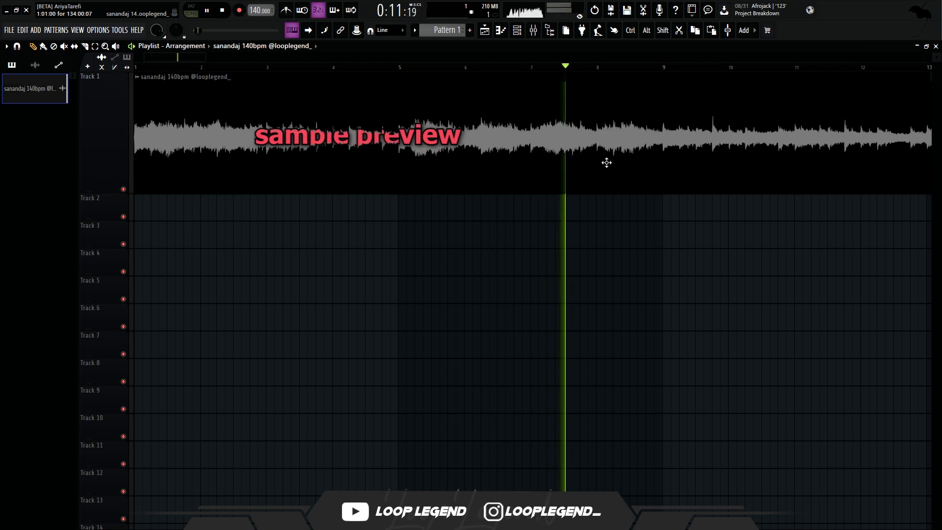
scroll(575, 148, "down", 2, "ctrl")
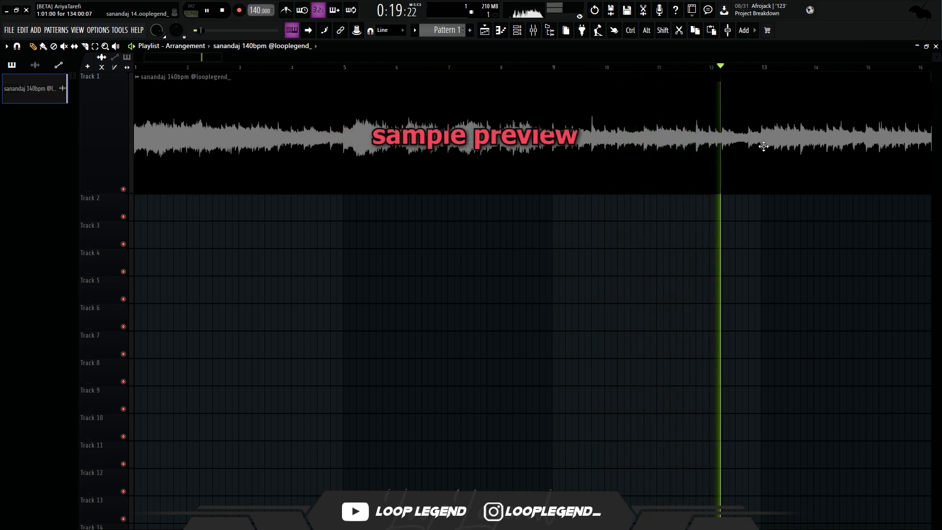
scroll(687, 161, "down", 2, "ctrl")
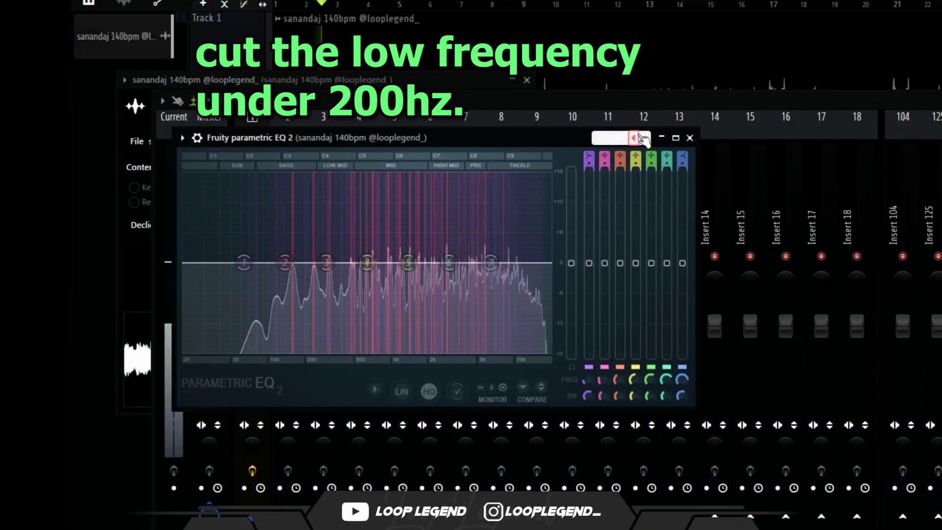
- Apply the low-cut and high-cut preset in the sample's Parametric EQ 2 and cut the low frequencies under 200 Hz
left_click(642, 138)
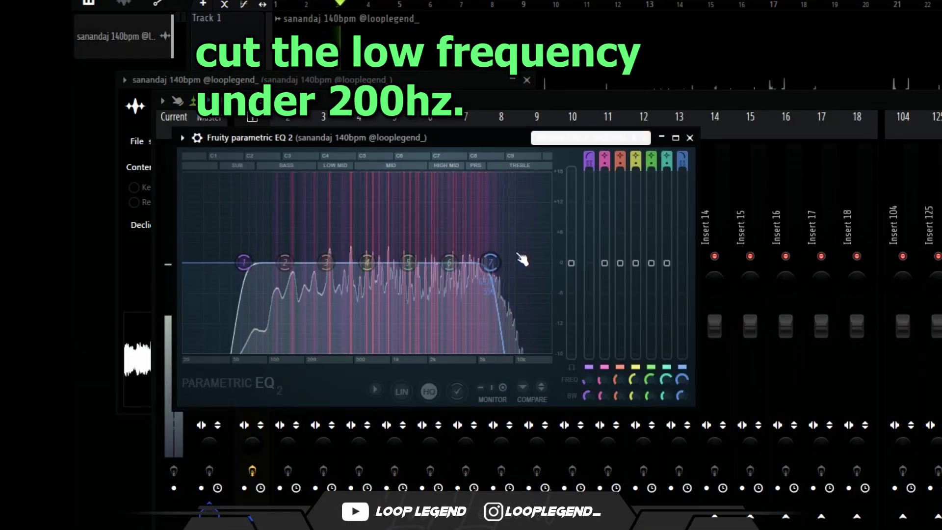
left_click_drag(244, 263, 294, 262)
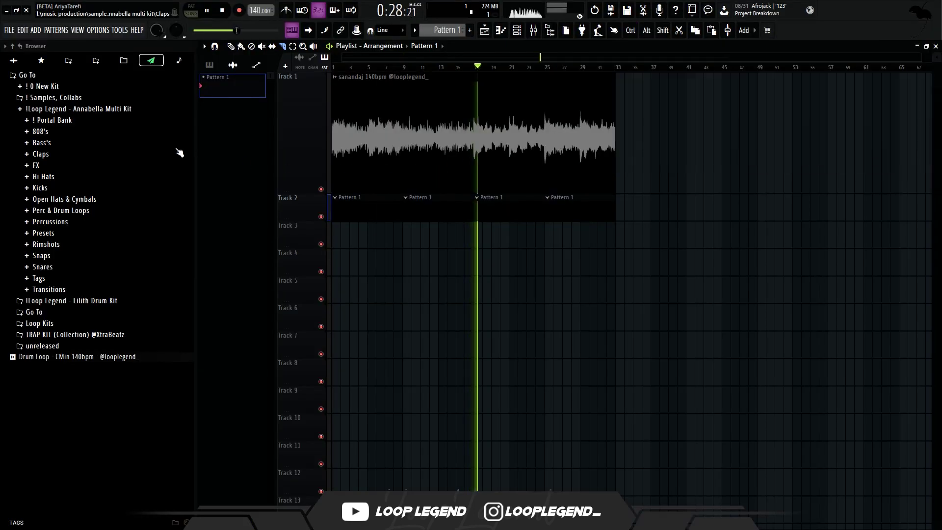
- Load the Hi Hat - [Oh Hey Pyrex] sample from the Annabella Multi Kit's Hi Hats folder into a new sampler channel
left_click(43, 176)
left_click(81, 239)
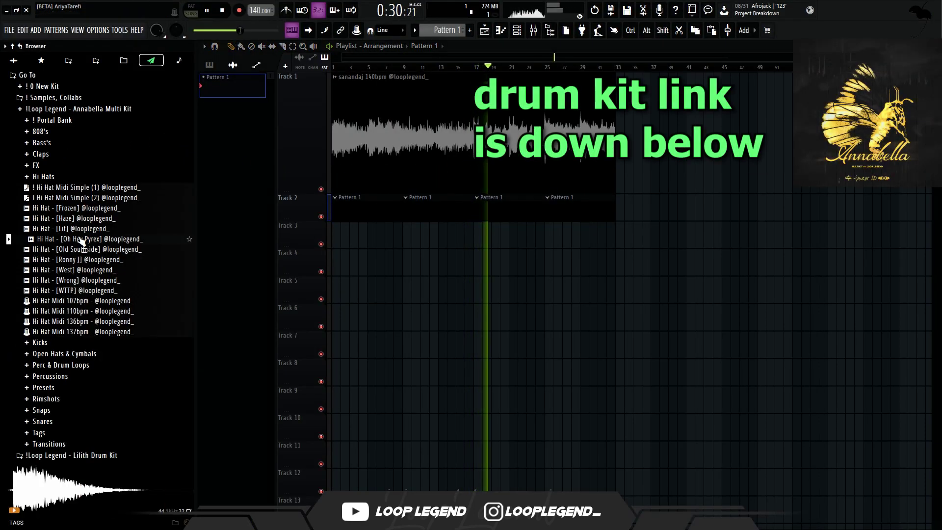
right_click(80, 239)
left_click(98, 250)
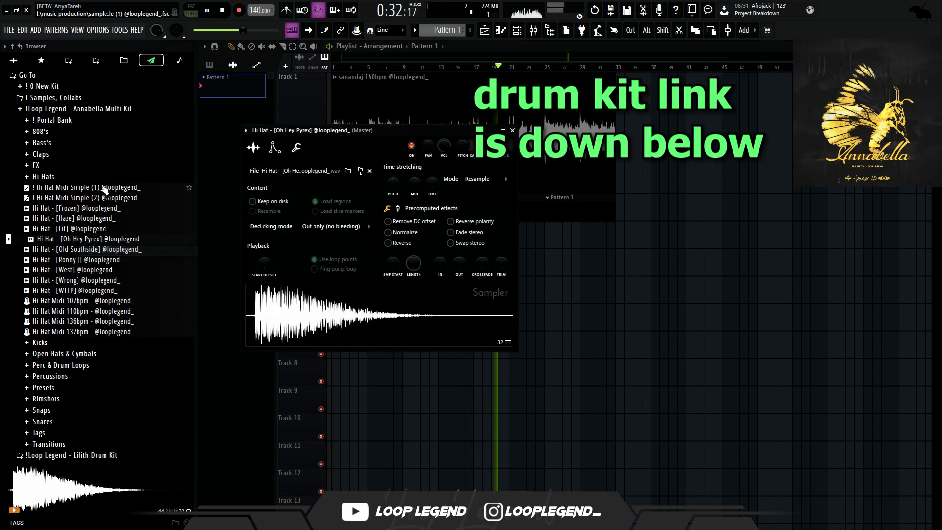
- Load ! Hi Hat Midi Simple (1) into the hi hat channel's piano roll and close the sampler settings
left_click(104, 190)
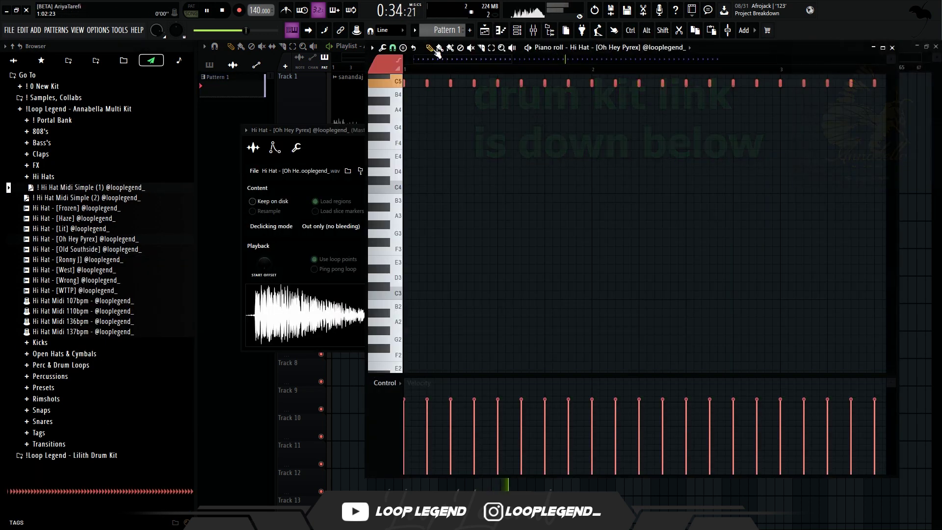
left_click(335, 155)
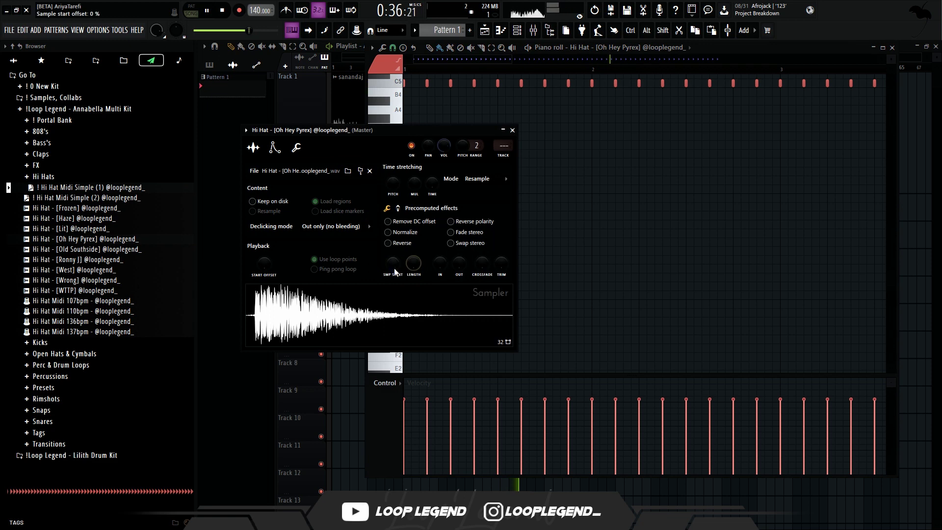
key("Escape")
- With 1/3 step snap, paint a C5 roll in the second half of bar 1 and a descending A#4 to G#4 roll in bar 2
left_click(395, 48)
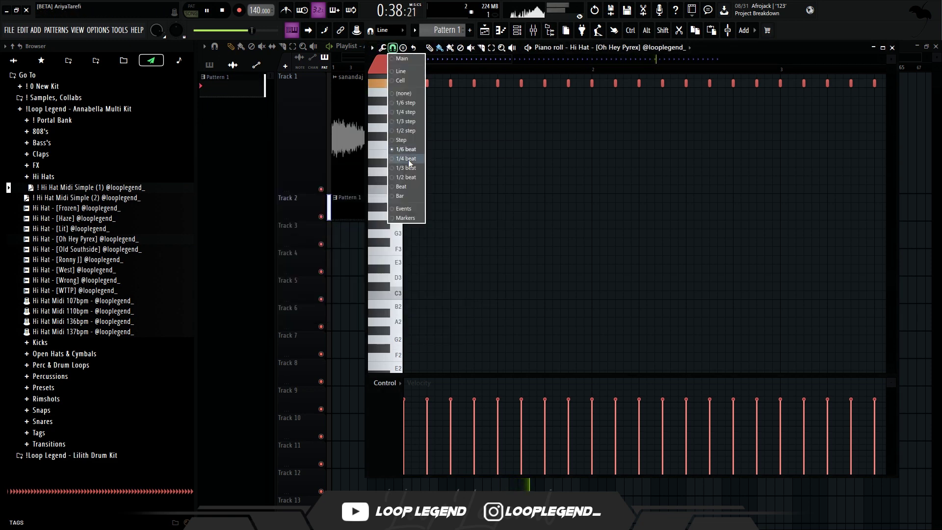
left_click(402, 130)
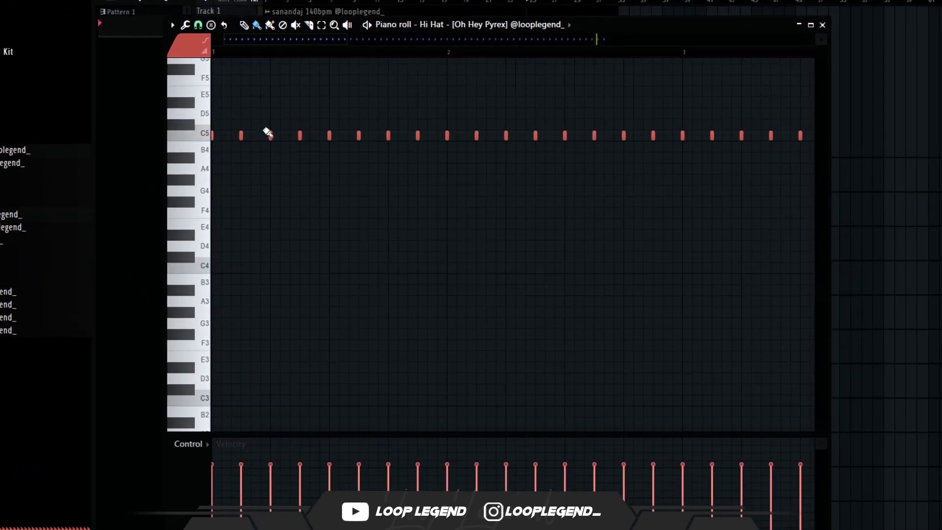
left_click_drag(369, 138, 380, 140)
scroll(520, 181, "down", 1)
scroll(520, 181, "up", 2)
scroll(535, 162, "up", 1)
left_click_drag(541, 153, 564, 183)
scroll(589, 220, "down", 3)
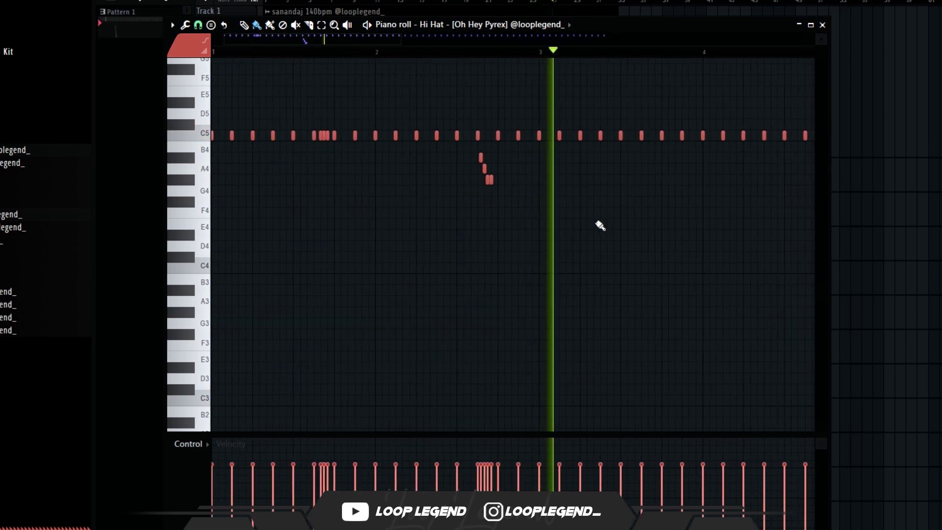
- Replace the C5 notes in the middle of bar 4 with a single A#4 note and a short A#4 roll
scroll(561, 214, "up", 3)
mouse_move(528, 136)
left_mouse_down()
mouse_move(527, 159)
mouse_move(577, 158)
left_mouse_up()
scroll(555, 161, "down", 1)
scroll(570, 162, "up", 1)
scroll(579, 159, "down", 3)
scroll(636, 201, "up", 2)
right_click(530, 158)
scroll(548, 160, "up", 2)
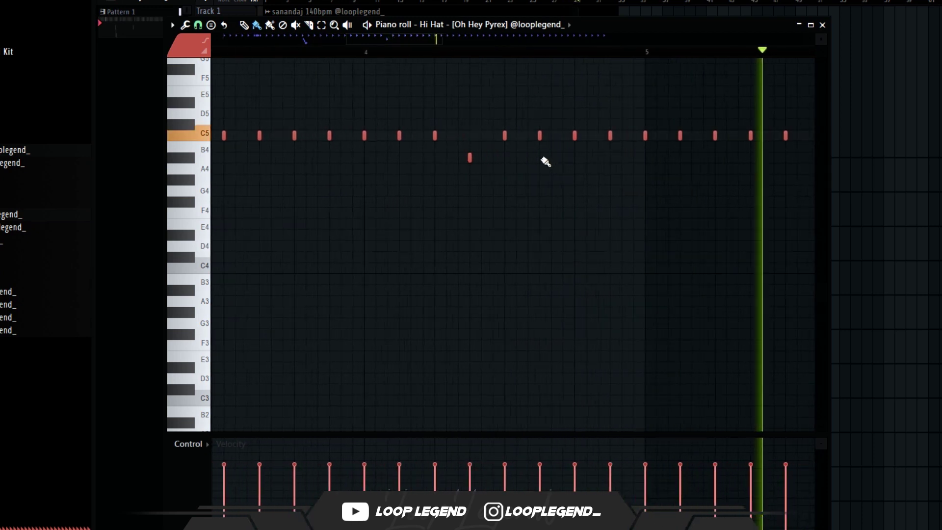
left_click_drag(501, 160, 521, 160)
- Paint a three-note A#4 roll at the start of bar 7 and a descending A#4 to G#4 roll in the middle of bar 8
scroll(521, 164, "down", 3)
scroll(708, 209, "up", 2)
scroll(706, 209, "right", 3)
scroll(659, 208, "up", 1)
mouse_move(752, 179)
left_mouse_down()
mouse_move(773, 178)
mouse_move(345, 250)
mouse_move(304, 248)
left_mouse_up()
scroll(755, 201, "down", 3)
scroll(451, 236, "up", 2)
left_click_drag(491, 216, 506, 240)
scroll(528, 305, "down", 3)
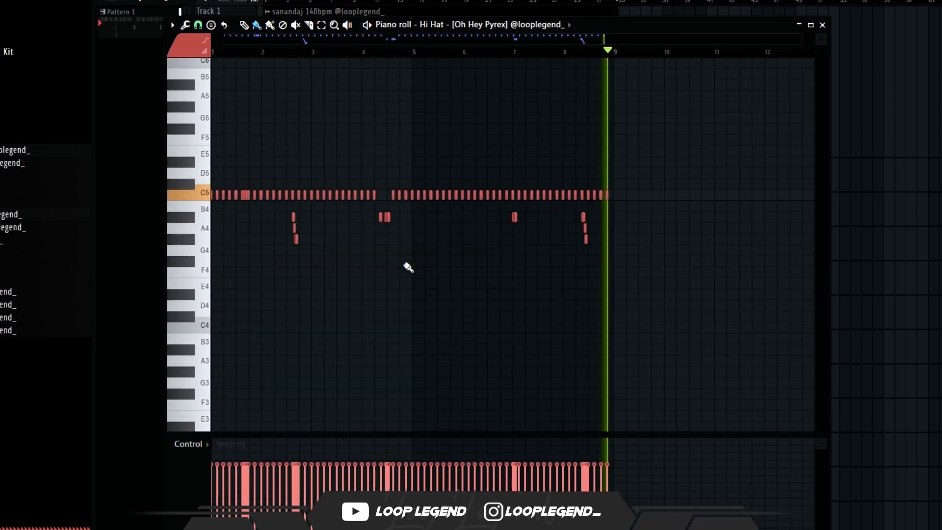
- Remove the first note of bar 4's A#4 roll and paint four B4 notes in the second half of bar 5 with 1/6 beat snap
left_click(198, 24)
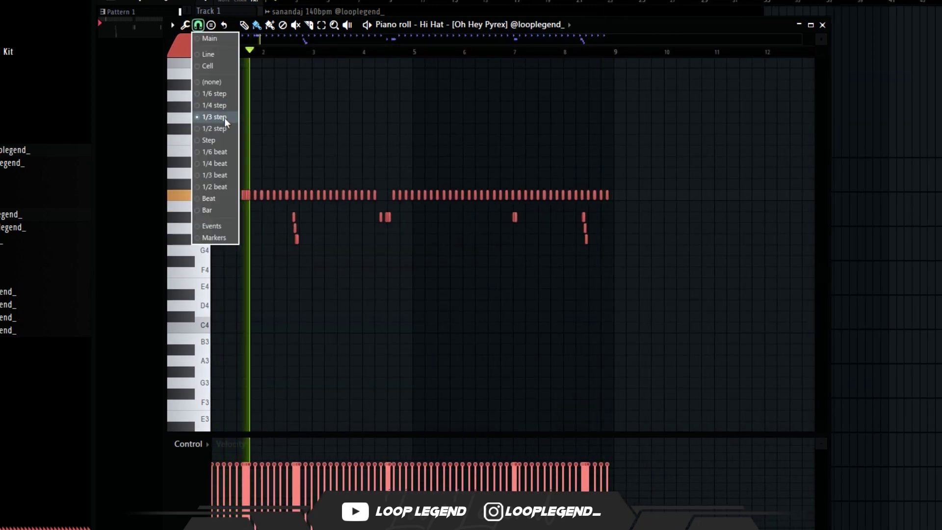
left_click(216, 152)
scroll(344, 234, "up", 1)
scroll(344, 234, "up", 3)
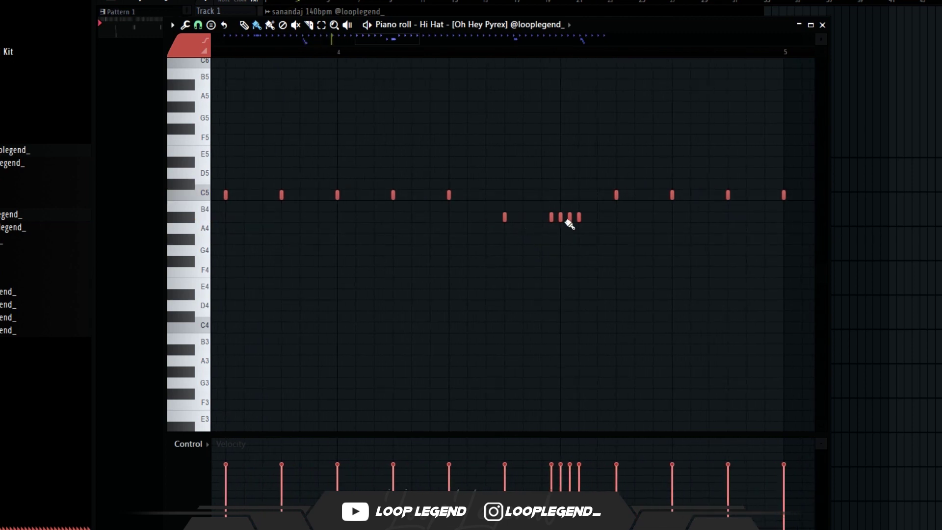
scroll(557, 223, "down", 2)
scroll(671, 255, "up", 1)
left_click_drag(670, 254, 559, 270)
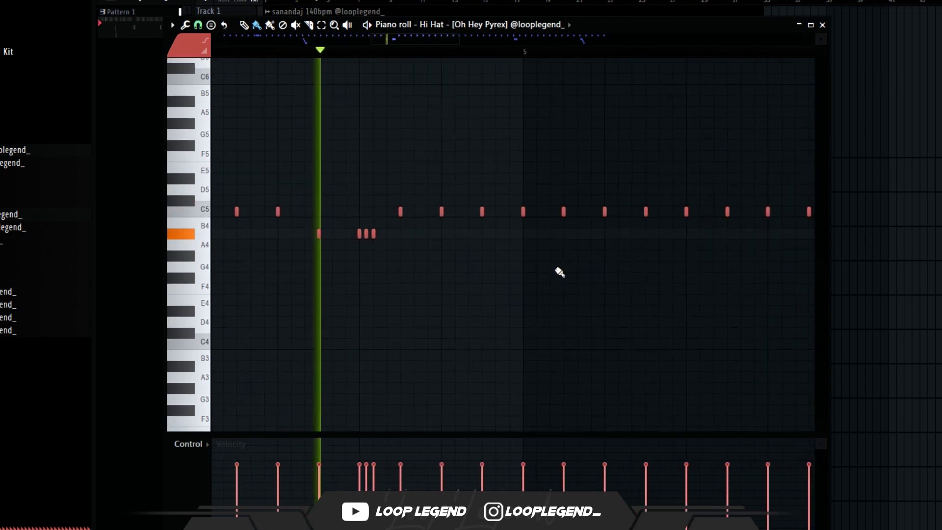
left_click_drag(730, 224, 771, 223)
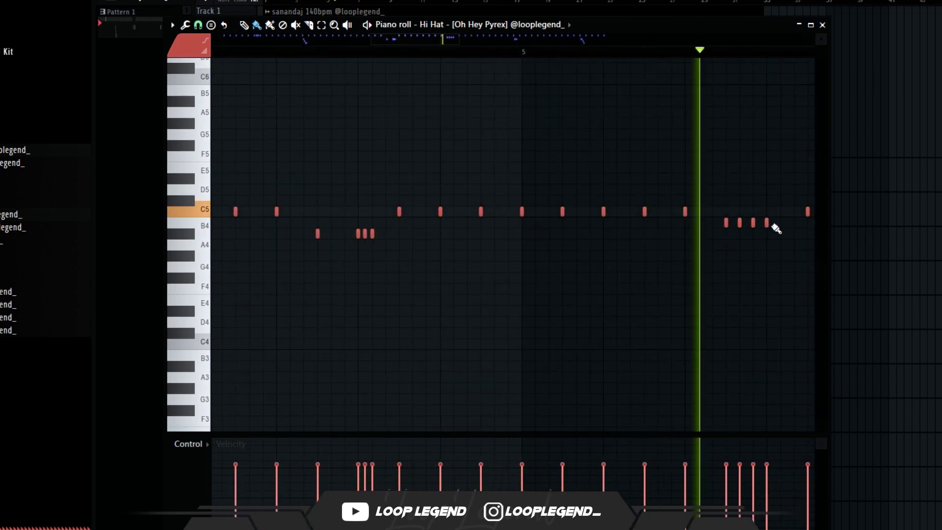
- Paint a descending four-note hi hat roll from E5 to C#5 at the end of bar 7
scroll(545, 242, "up", 2)
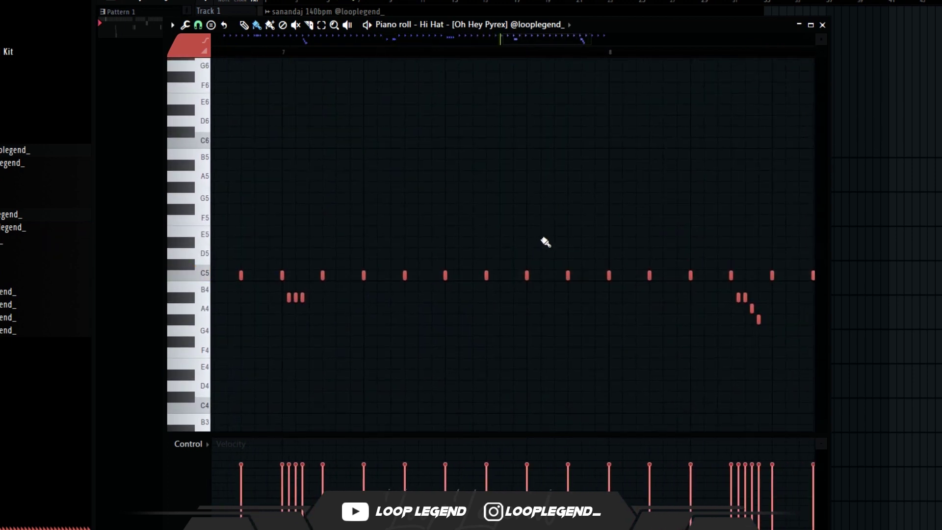
left_click_drag(571, 229, 613, 254)
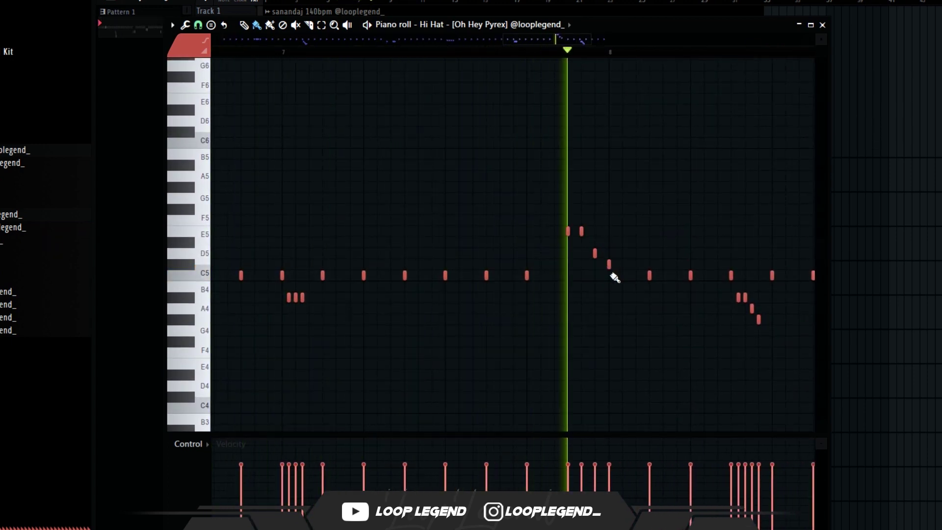
scroll(615, 277, "down", 2)
scroll(507, 324, "down", 4)
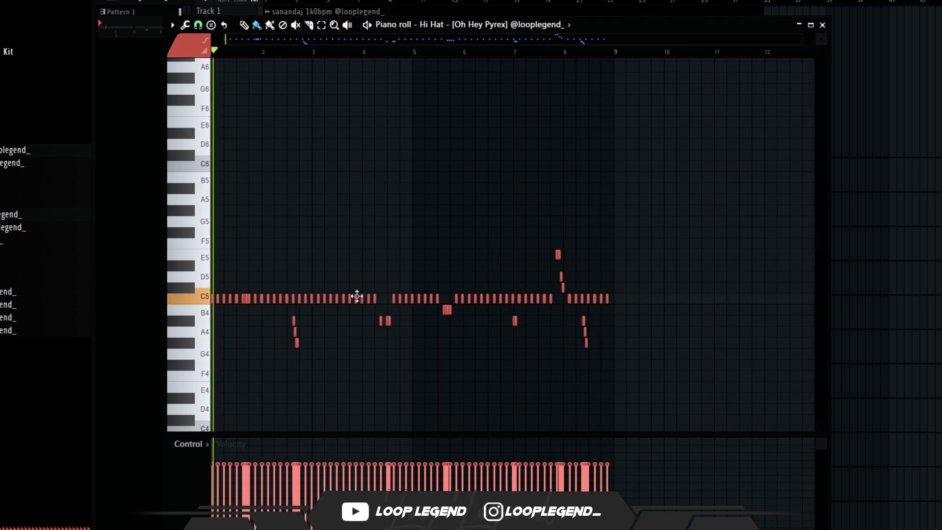
scroll(223, 319, "up", 3)
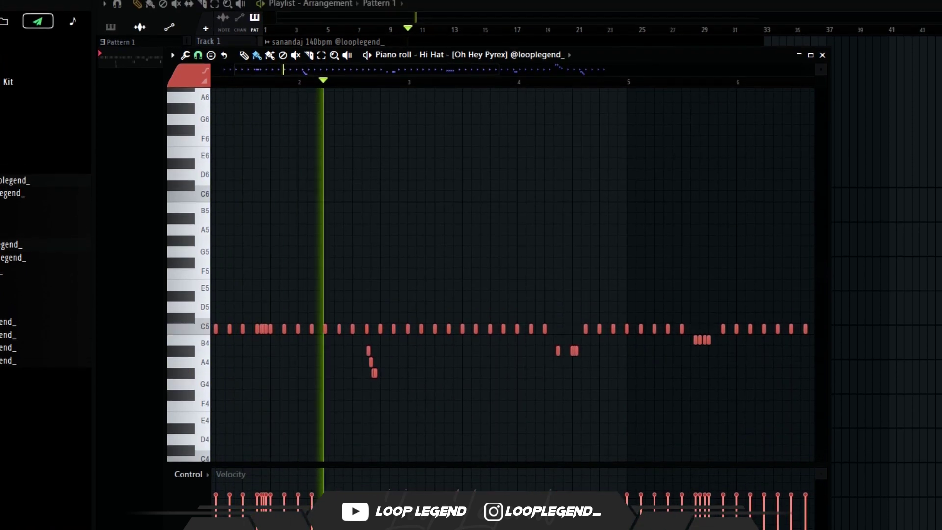
- Clone the hi hat channel and delete the empty Sampler channel
key("F6")
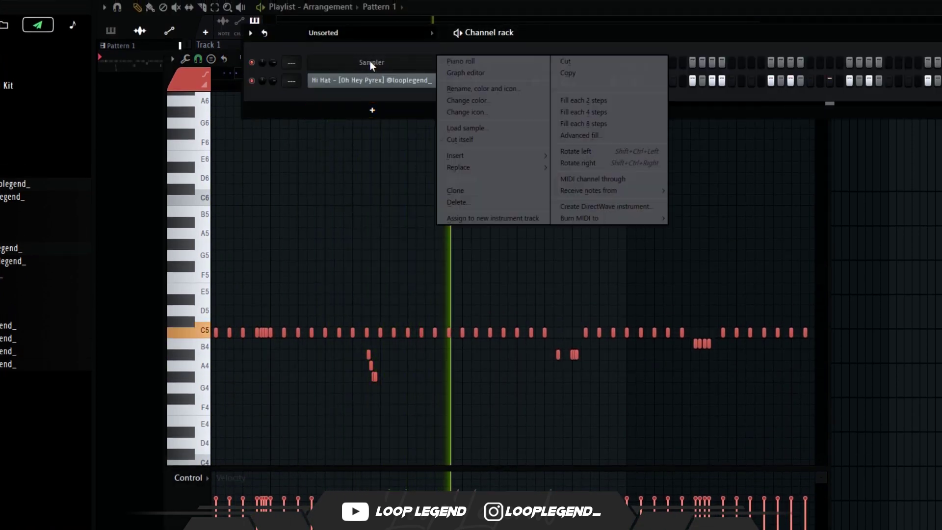
right_click(380, 69)
left_click(453, 191)
- Reverse the cloned hi hat's sample and move its sample start forward
left_click(419, 85)
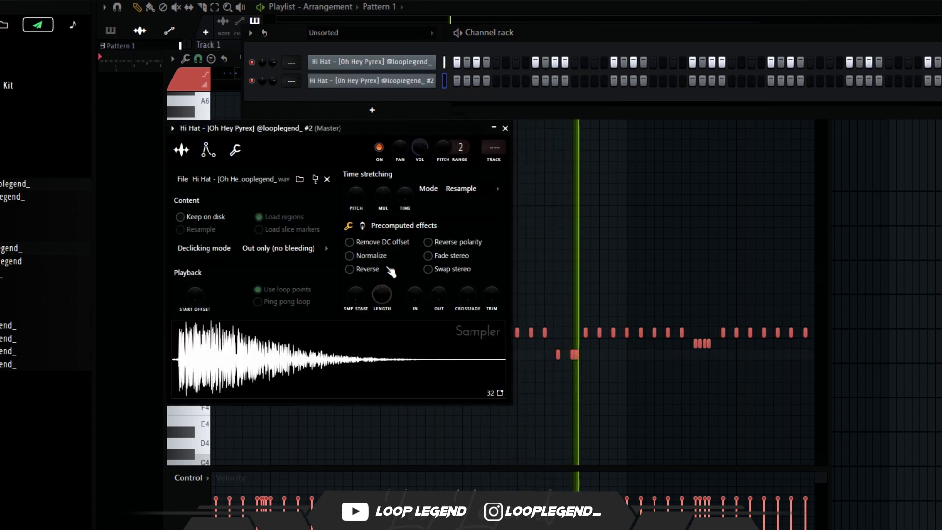
left_click(366, 269)
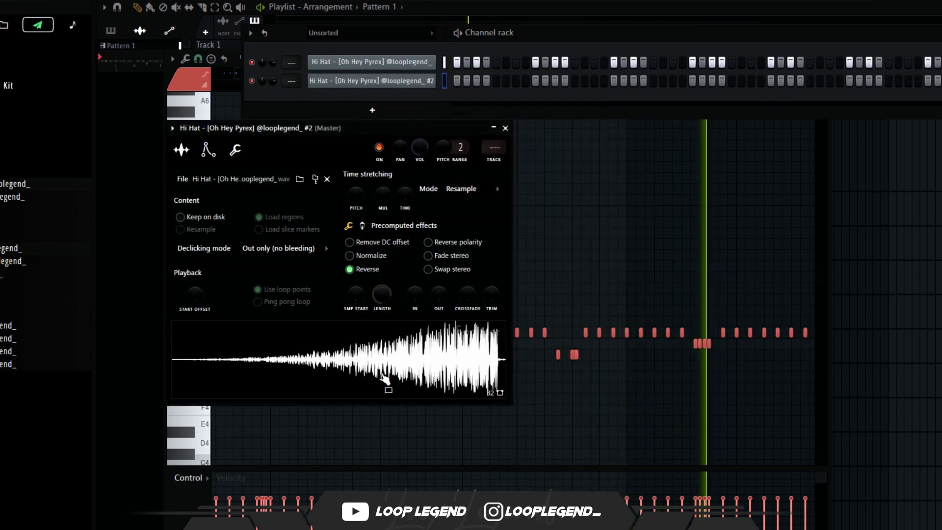
left_click_drag(357, 293, 356, 281)
- In the cloned hi hat's piano roll, paint three C5 notes from beat 3 of bar 3 with the snap set to Step
key("F7")
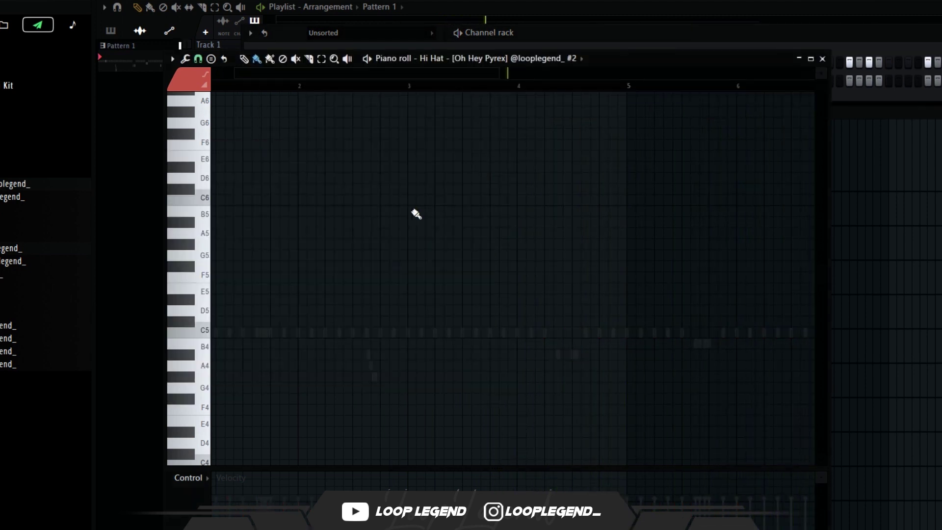
left_click(199, 58)
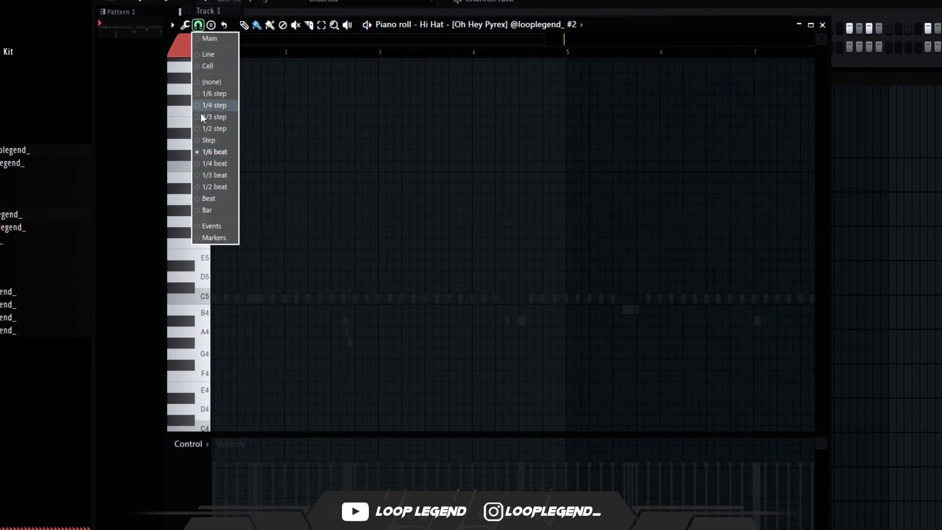
left_click(212, 143)
left_click_drag(481, 140, 526, 112)
scroll(407, 294, "up", 4)
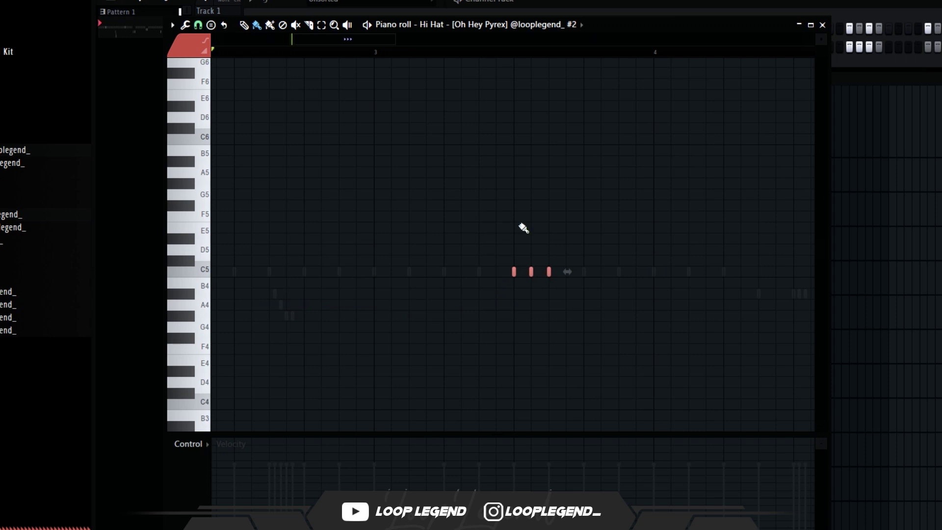
- Delete the original hi hat's C5 note overlapping the reversed notes in bar 3 and return to the cloned channel's piano roll
scroll(502, 24, "up", 1)
right_click(550, 272)
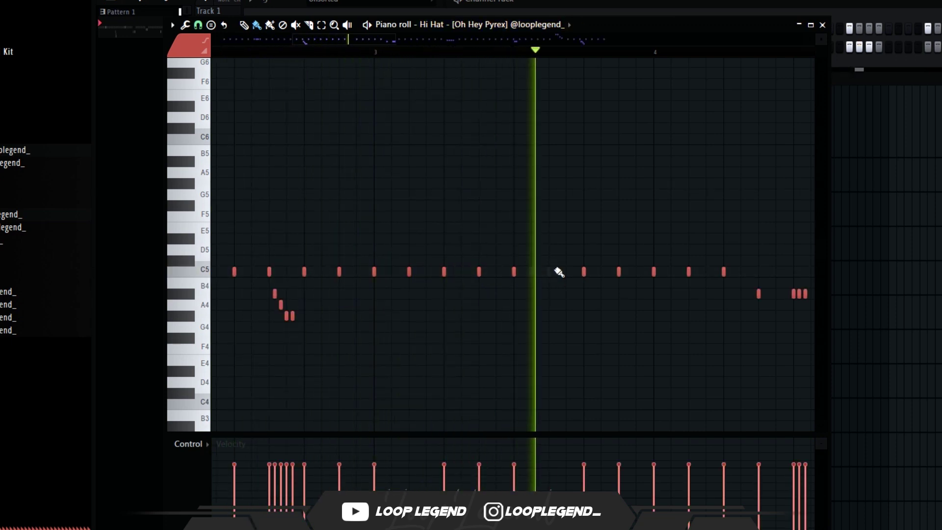
scroll(540, 260, "down", 5)
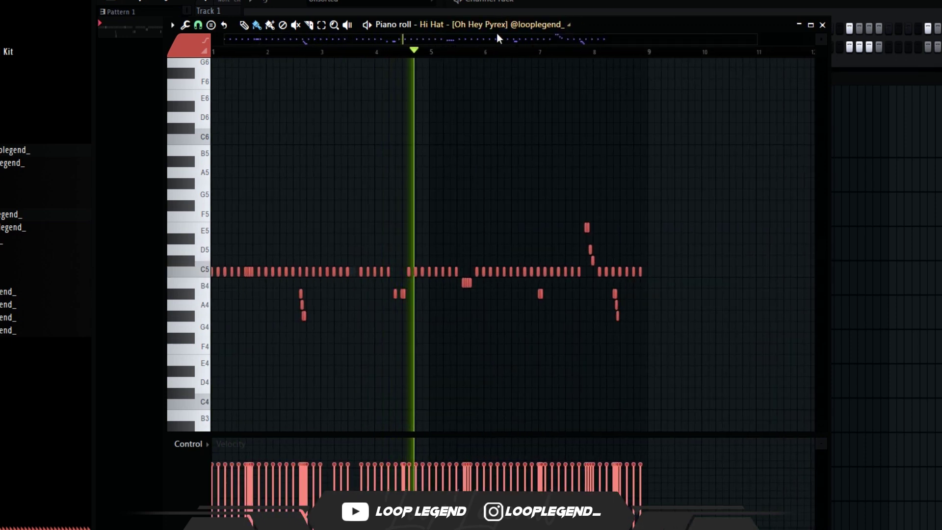
scroll(496, 34, "down", 1)
scroll(455, 90, "up", 4)
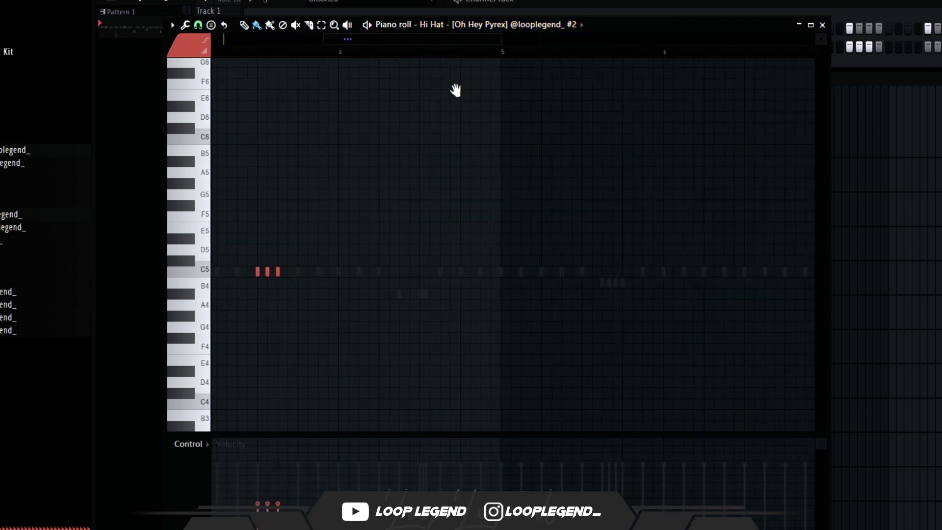
- Stop playback, shape the three reversed C5 notes' velocities into a rising ramp, and restart playback
left_click_drag(456, 90, 610, 95)
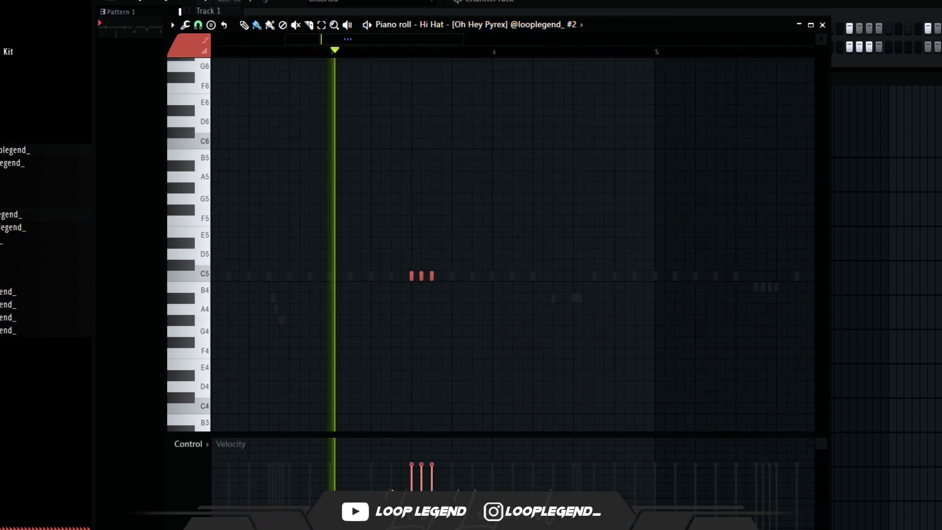
key("space")
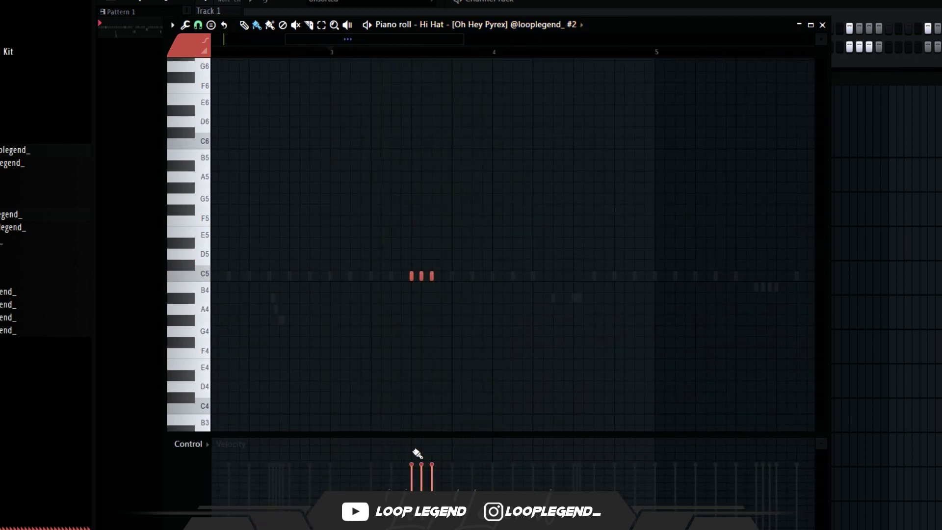
left_click(430, 488)
key("space")
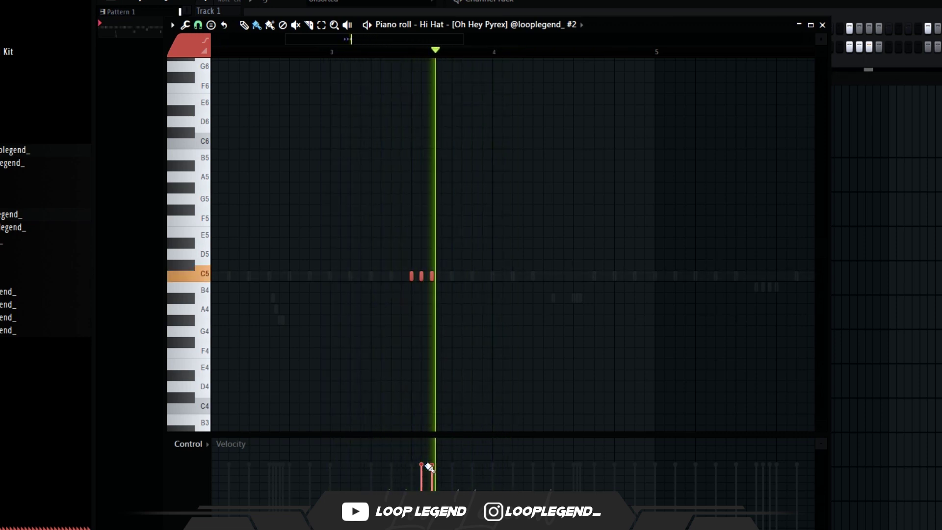
scroll(595, 299, "down", 1)
scroll(598, 309, "up", 1)
left_click_drag(579, 320, 591, 320)
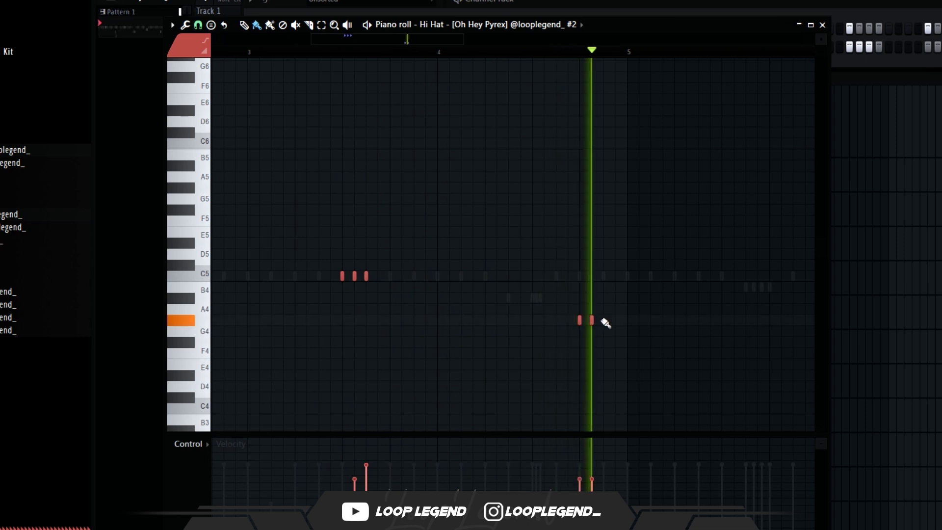
- Set the snap to 1/2 step and paint a five-note G4 roll from beat 4 of bar 4 on the reversed hi hat
left_click(198, 25)
left_click(210, 129)
scroll(607, 316, "up", 2)
left_click_drag(558, 333, 595, 331)
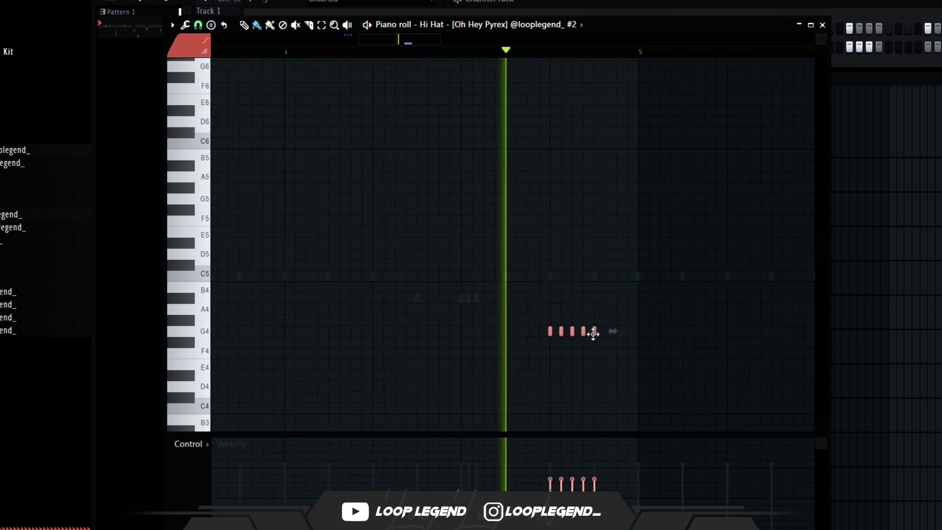
- Delete the original hi hat's C5 note overlapping the end of the reversed G4 roll in bar 4
key("space")
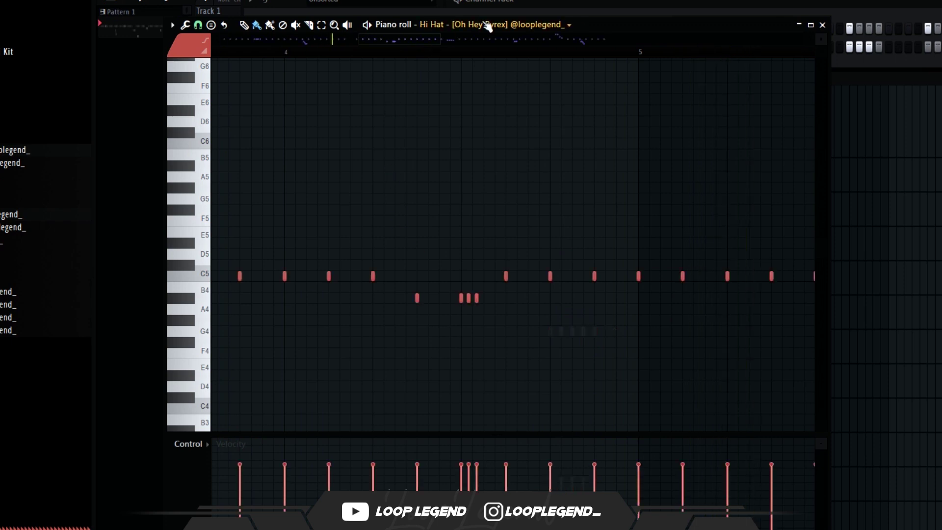
right_click(594, 275)
key("space")
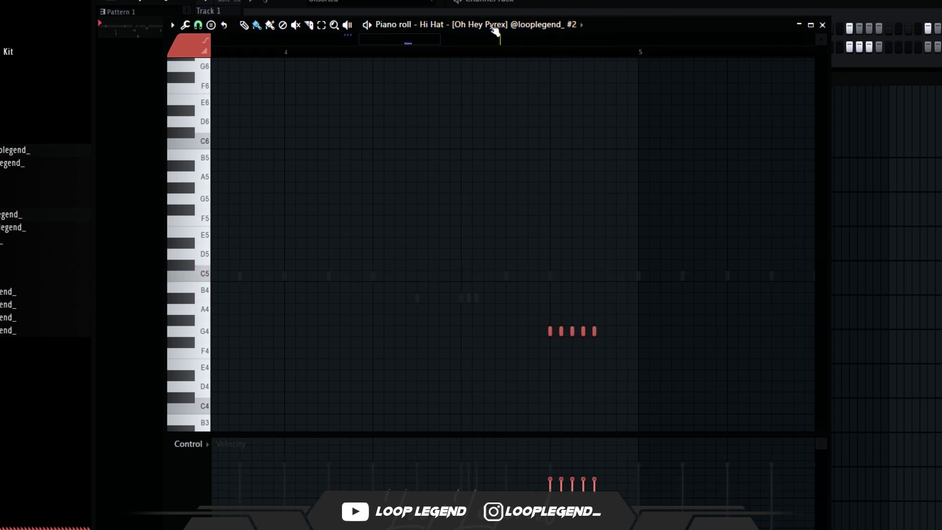
- Add a reversed G4 hit on beat 4 of bar 8 and delete the original hi hat's C5 note there
scroll(464, 167, "down", 7)
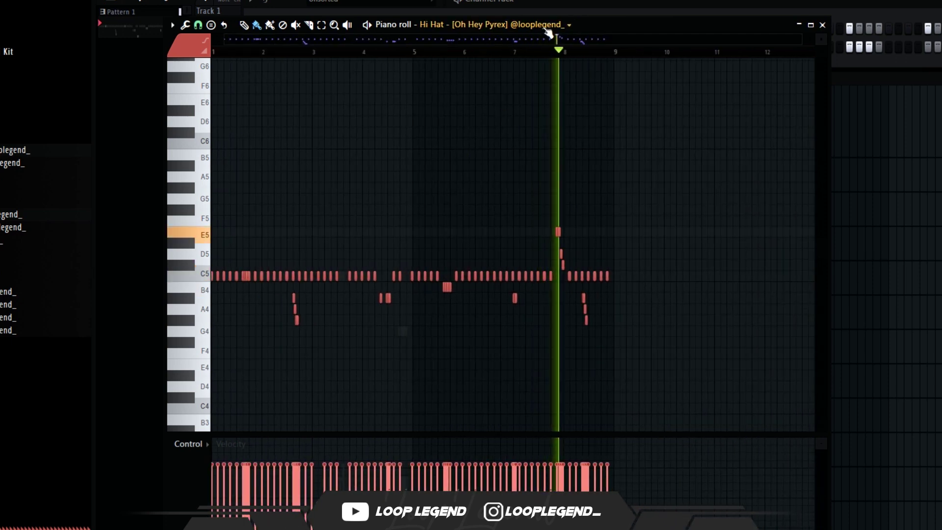
scroll(548, 29, "down", 1)
scroll(611, 334, "up", 2)
scroll(607, 330, "up", 1)
left_click_drag(597, 331, 606, 330)
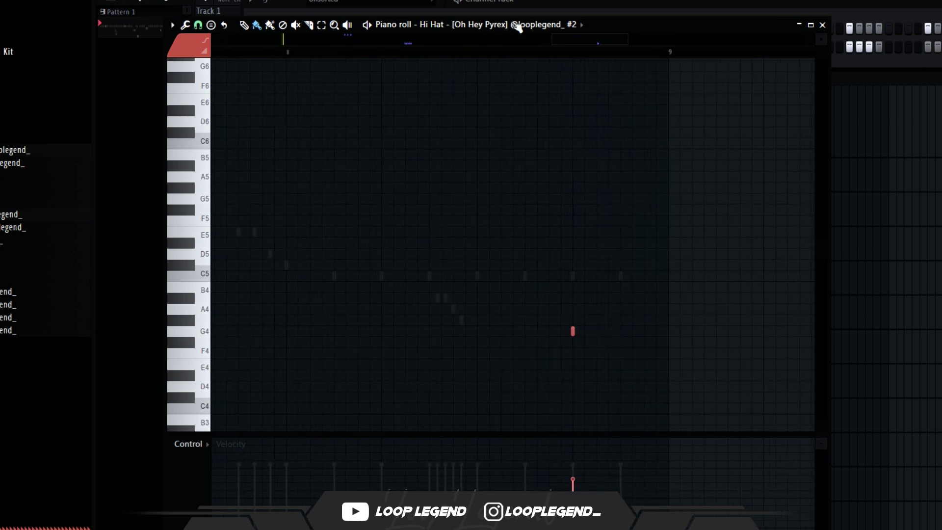
right_click(573, 276)
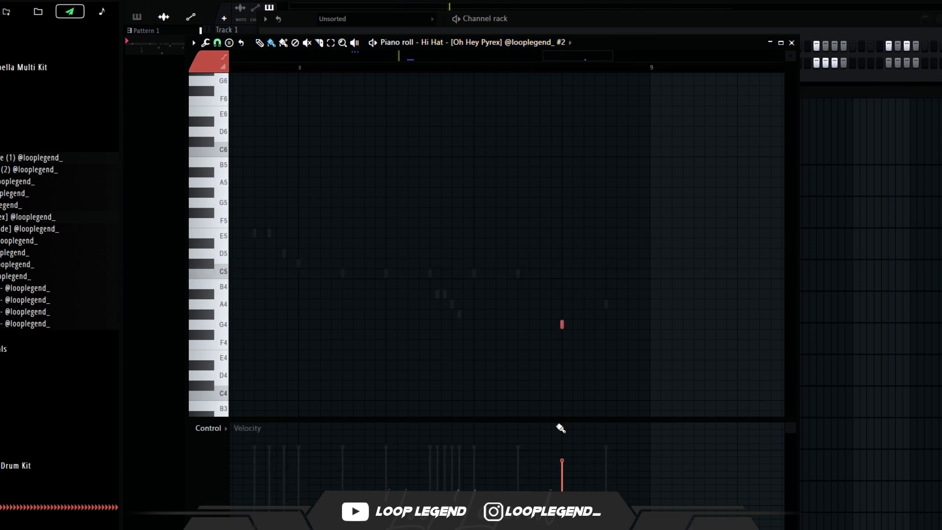
- Route both hi hat channels to mixer tracks 2 and 3 and set their faders to -1.7 dB and -2.6 dB
scroll(552, 372, "down", 5)
left_click(420, 12)
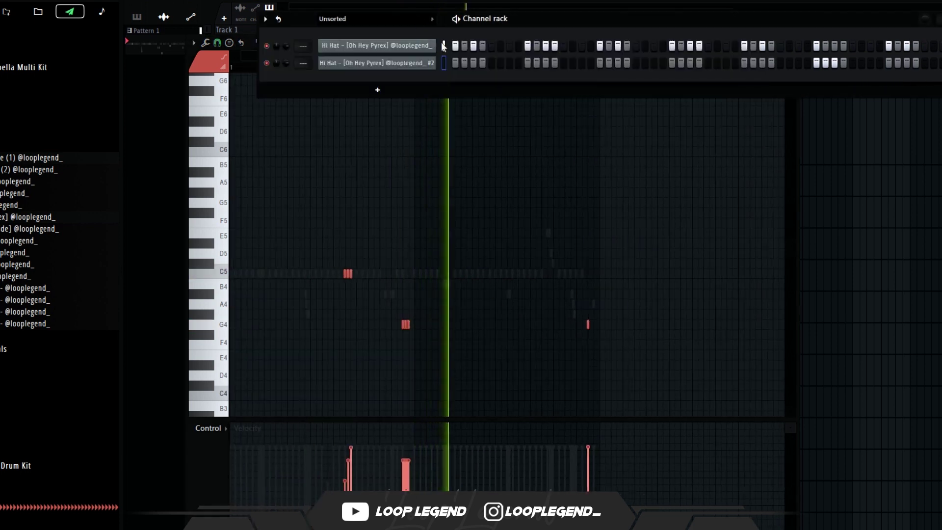
left_click_drag(442, 44, 443, 73)
key("ctrl+l")
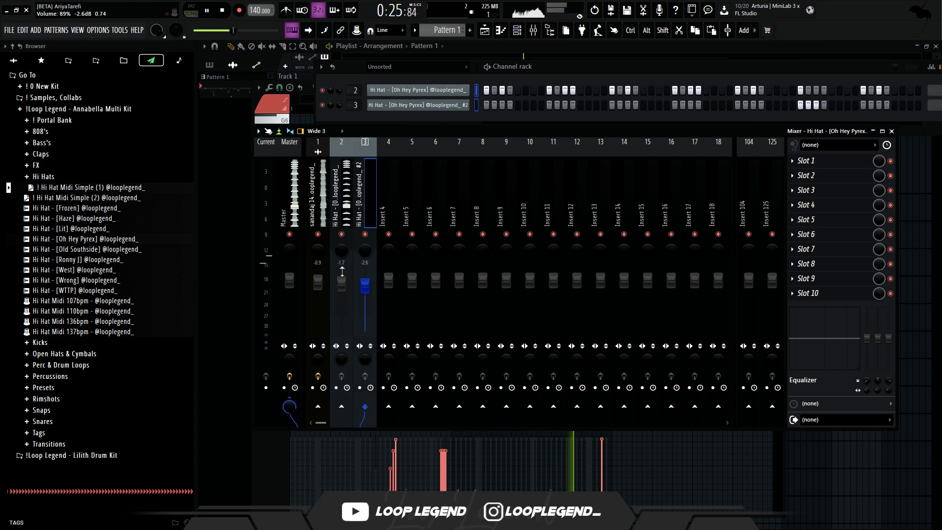
- Audition the kit's clap samples, comparing Merge, Slap, Sludge and Southside
left_click(73, 155)
left_click(92, 209)
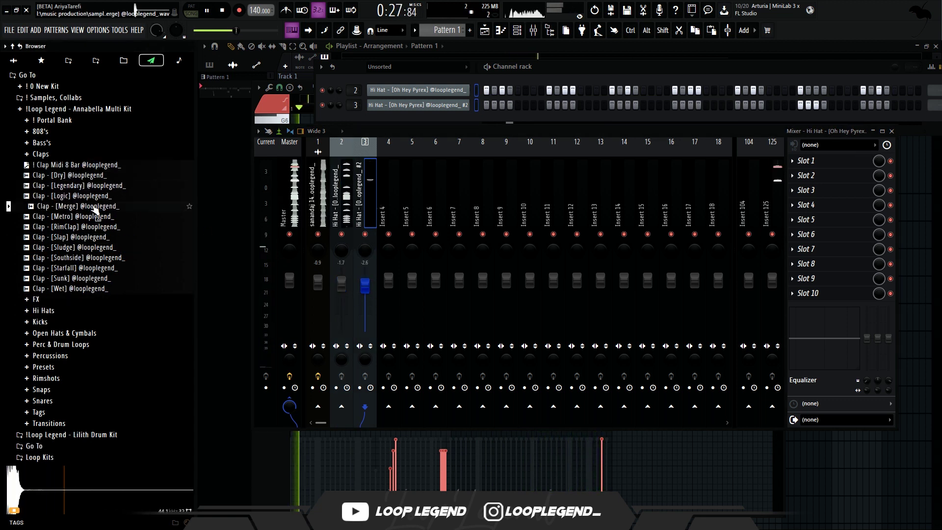
left_click(96, 216)
left_click(97, 209)
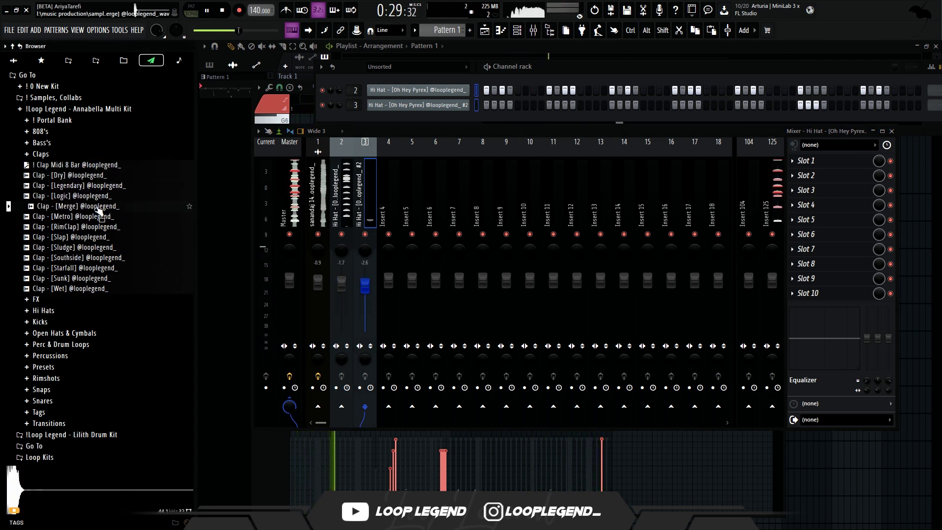
left_click(91, 238)
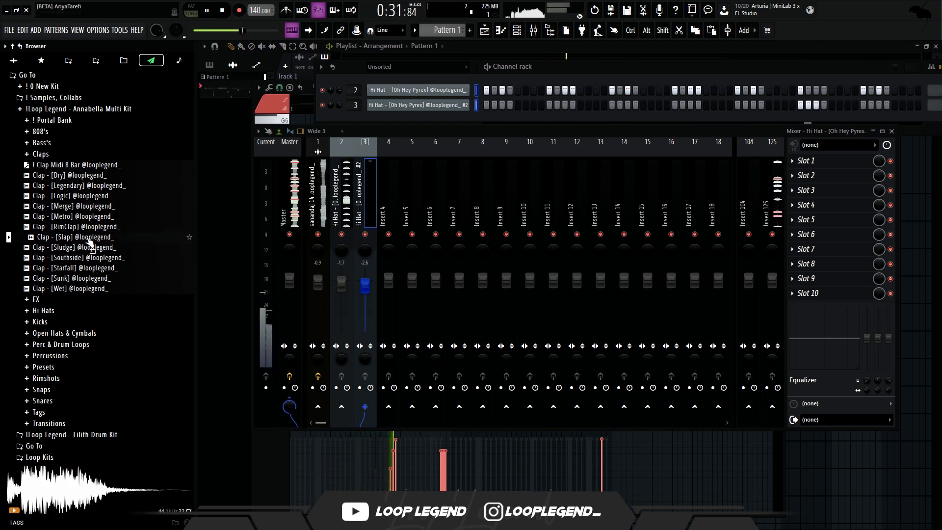
key("Down")
key("Down")
key("Down")
key("Down")
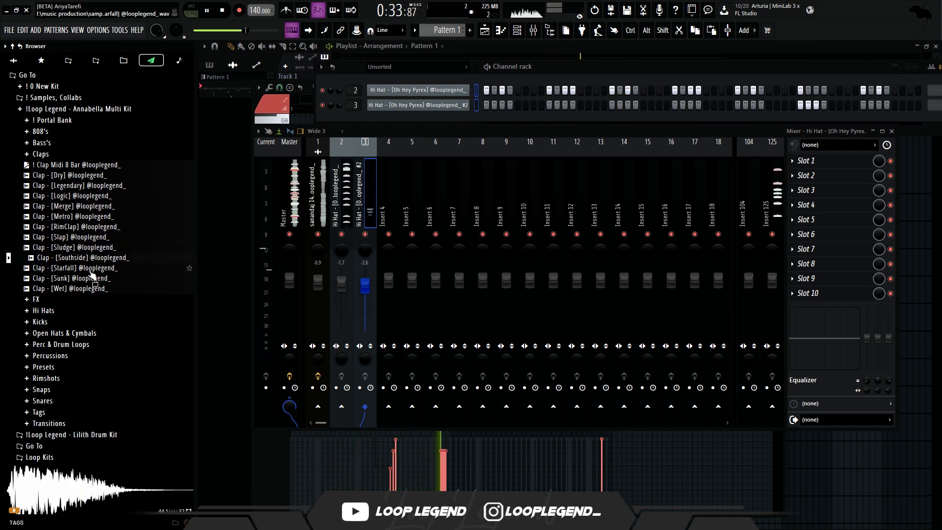
left_click(92, 249)
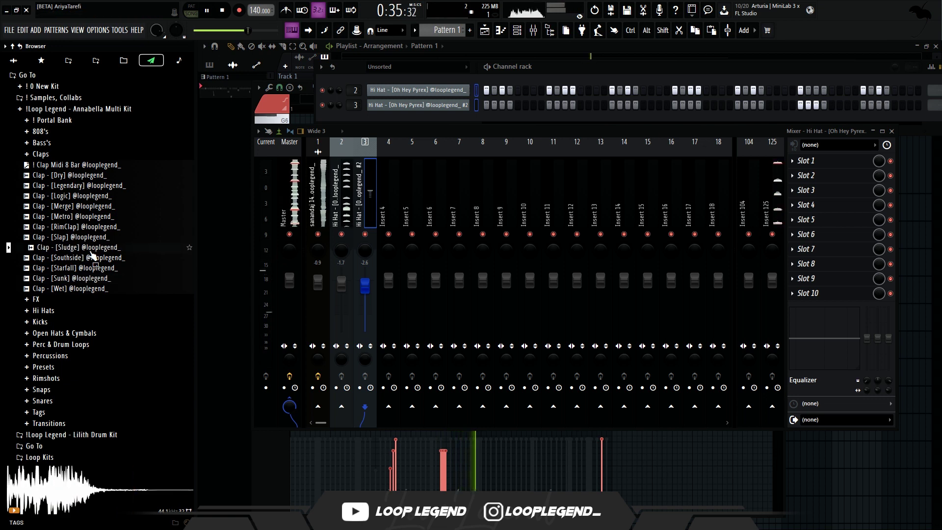
left_click(90, 239)
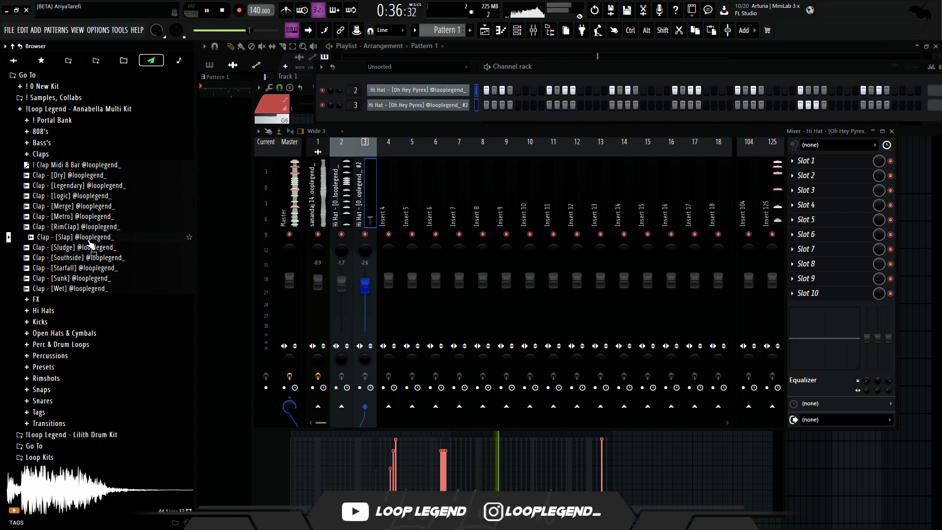
- Load Clap - [Merge] into a new channel with the ! Clap Midi 8 Bar pattern
left_click(82, 206)
right_click(83, 207)
left_click(108, 209)
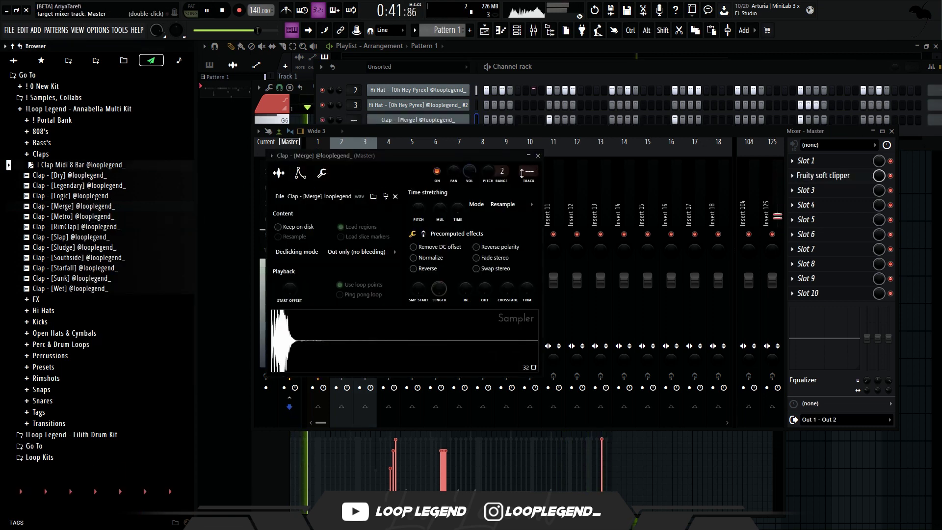
- Route the clap channel to mixer track 4, check its notes, and set its fader to -4.8 dB
key("ctrl+l")
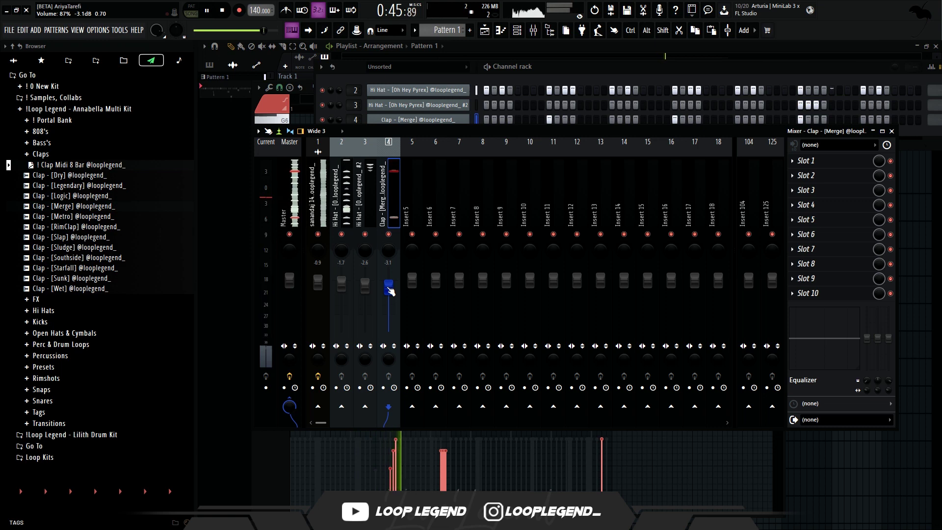
key("F7")
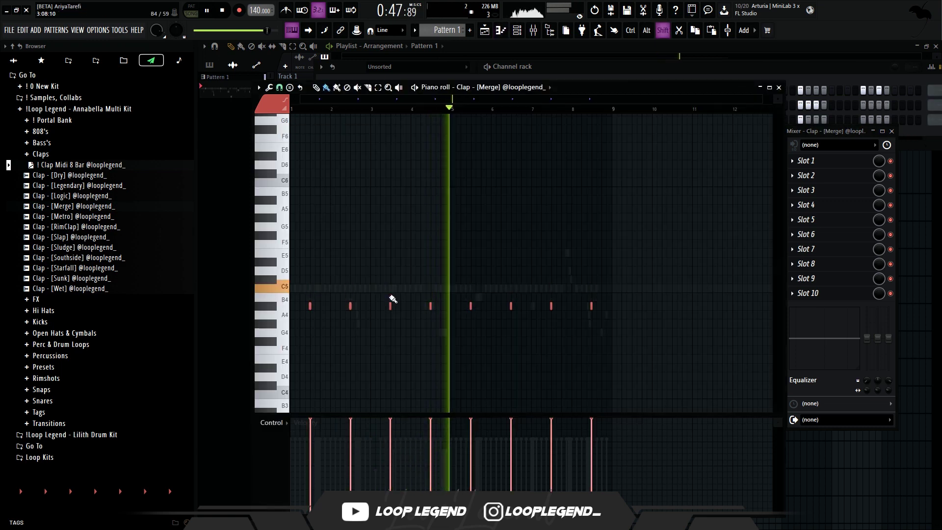
key("F7")
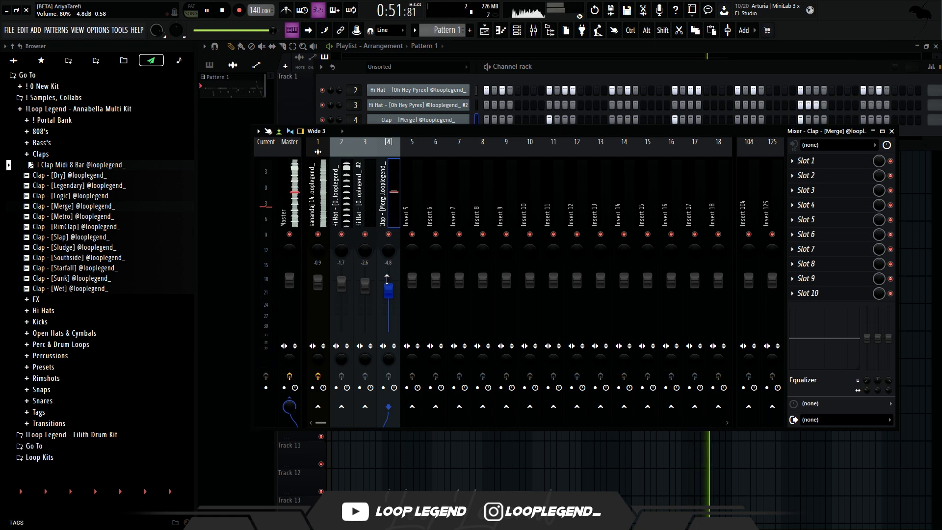
- Load 808 - [SpiLex] from the kit's 808's folder into a new channel
left_click(77, 132)
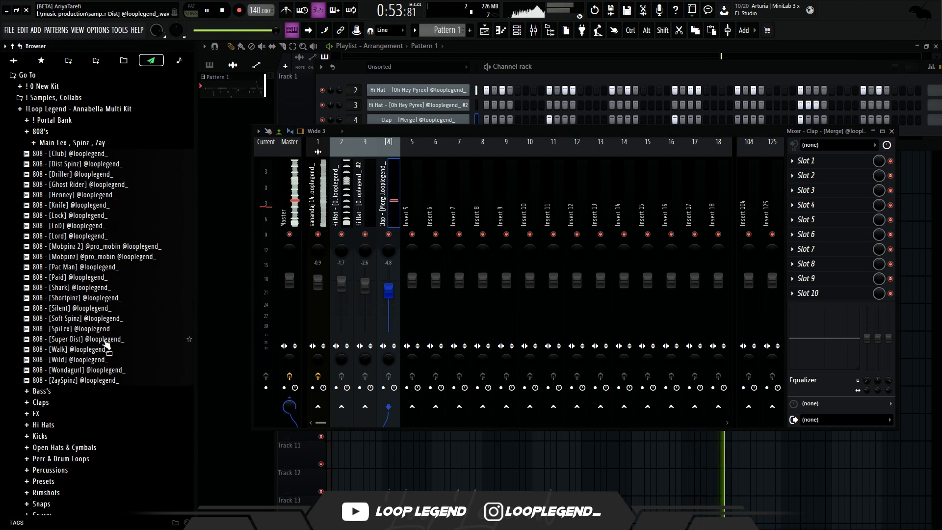
left_click(90, 329)
right_click(90, 330)
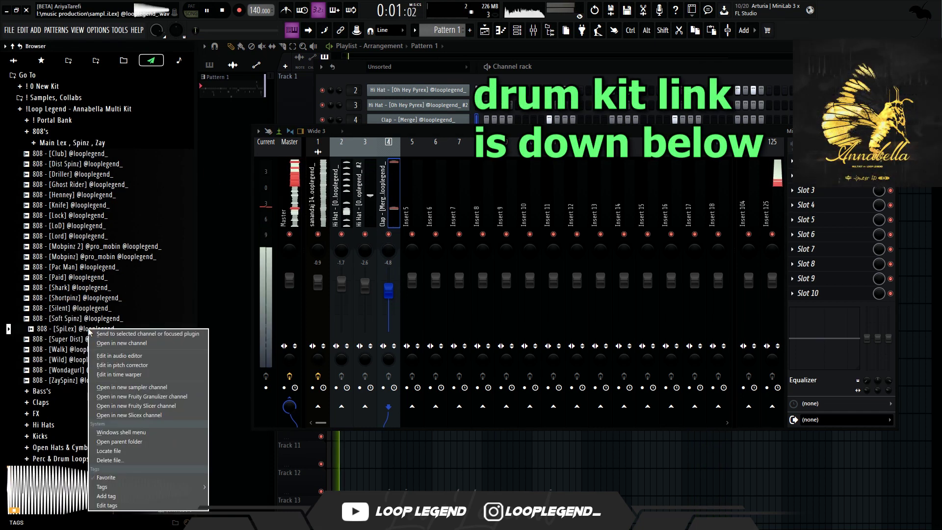
left_click(123, 343)
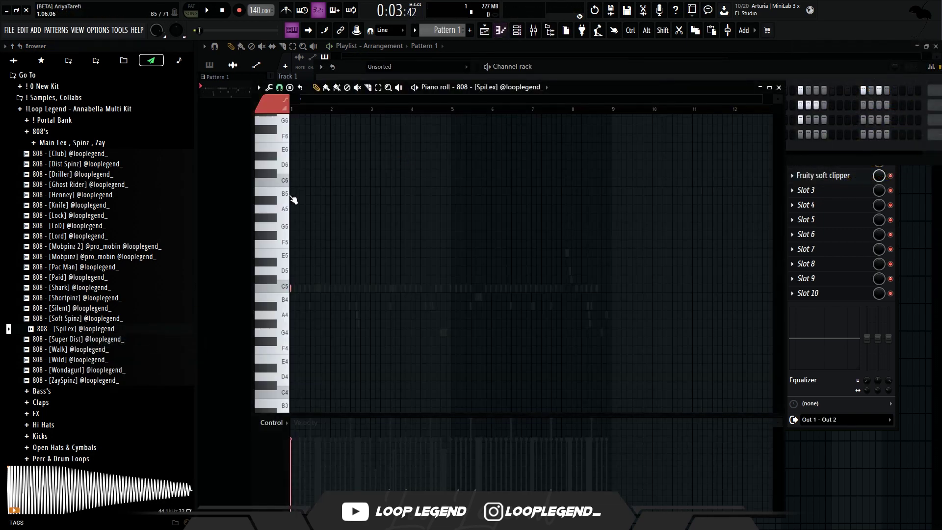
- Change the snap, lengthen the 808's first note in bar 1 to half a beat, and raise it to D#5
left_click(206, 39)
left_click(215, 144)
left_click_drag(221, 275, 232, 275)
scroll(250, 52, "up", 3)
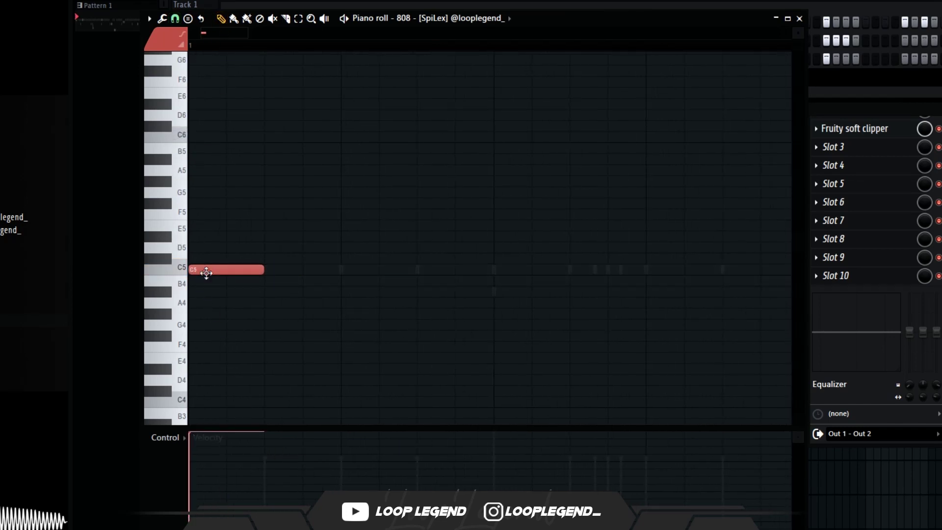
key("shift+Up")
key("space")
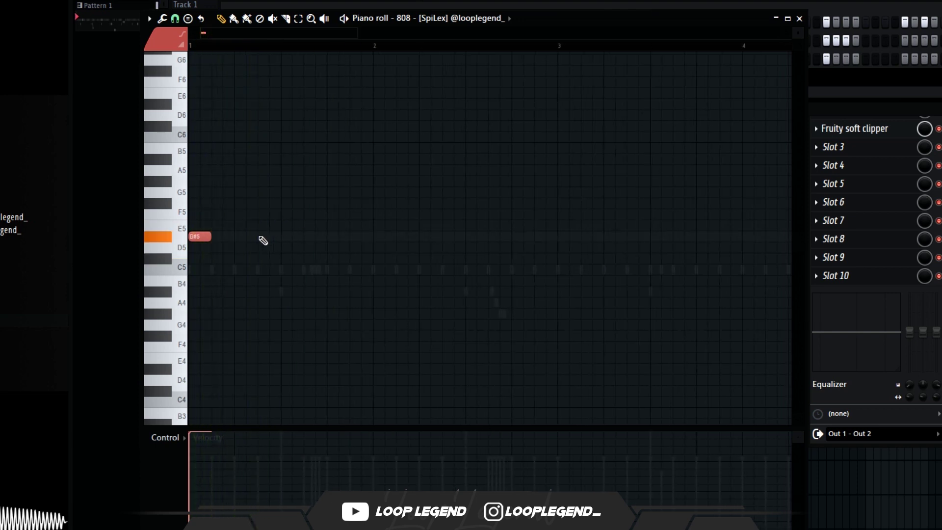
- Complete a two-bar 808 pattern of D#5 notes ending on a D#6, and duplicate it into bars 3 and 4
left_click(425, 236)
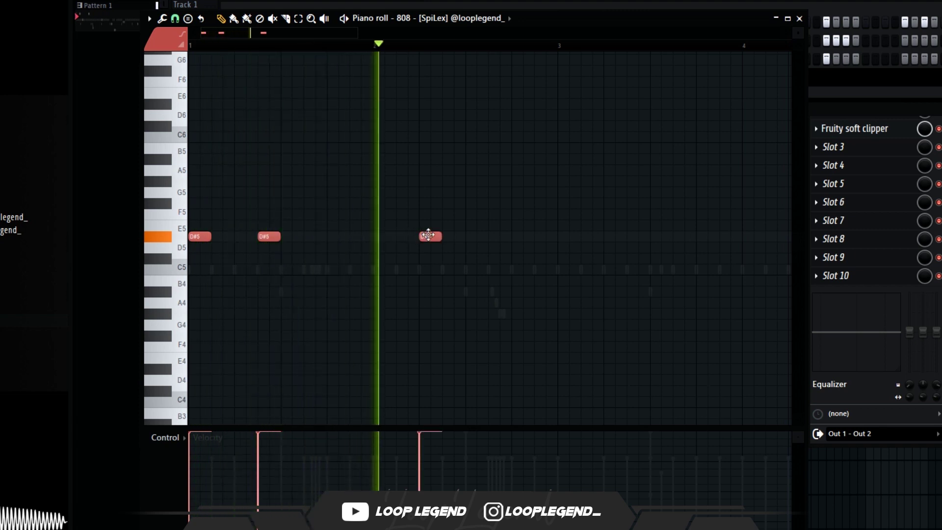
left_click(494, 236)
left_click(544, 237)
left_click_drag(545, 237, 545, 104)
key("ctrl+b")
scroll(444, 300, "down", 2)
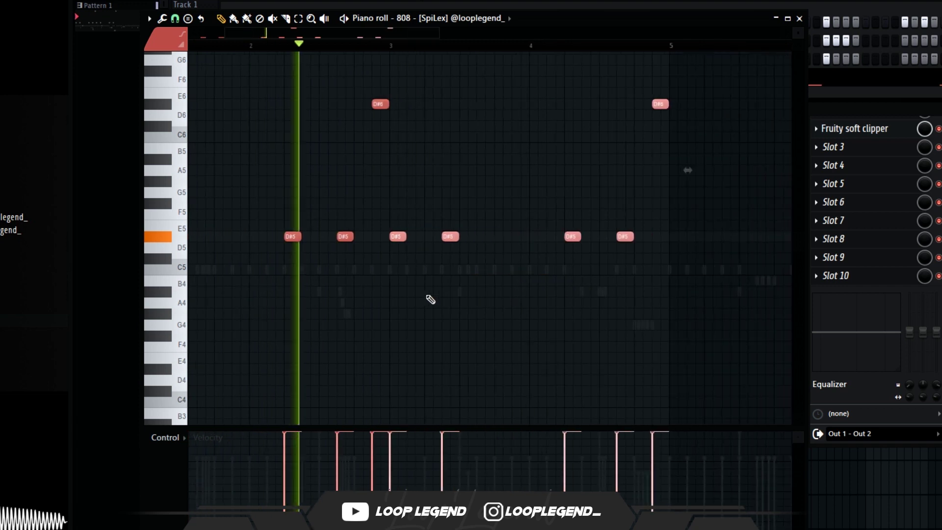
- Add an 808 D#5 note on beat 4 of bar 3 and lower bar 4's second D#5 to B4
scroll(539, 256, "up", 2)
left_click(460, 236)
left_click_drag(631, 236, 640, 345)
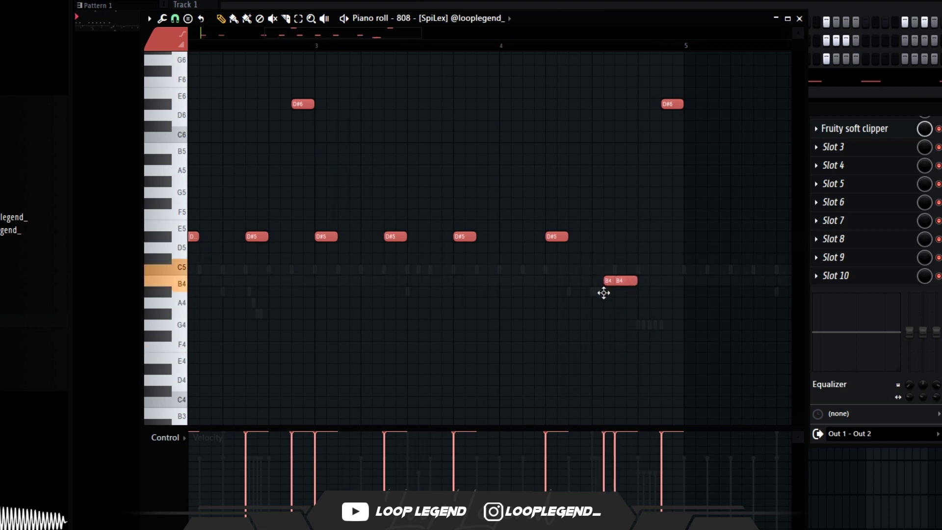
- Transpose the final D#6 note of bar 4 down an octave and four semitones to B4
left_click_drag(650, 121, 730, 84, "ctrl")
key("ctrl+Down")
key("shift+Down")
key("shift+Down")
key("shift+Down")
key("shift+Down")
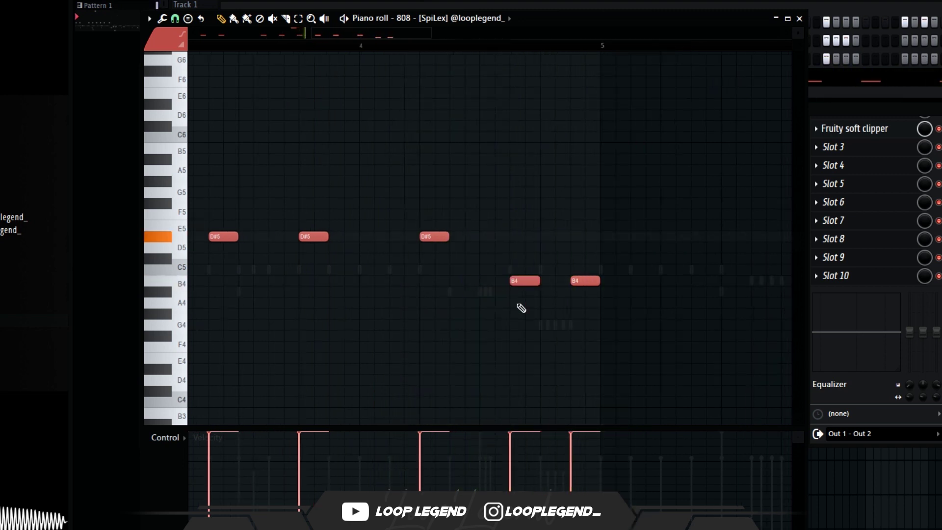
left_click_drag(597, 280, 598, 280)
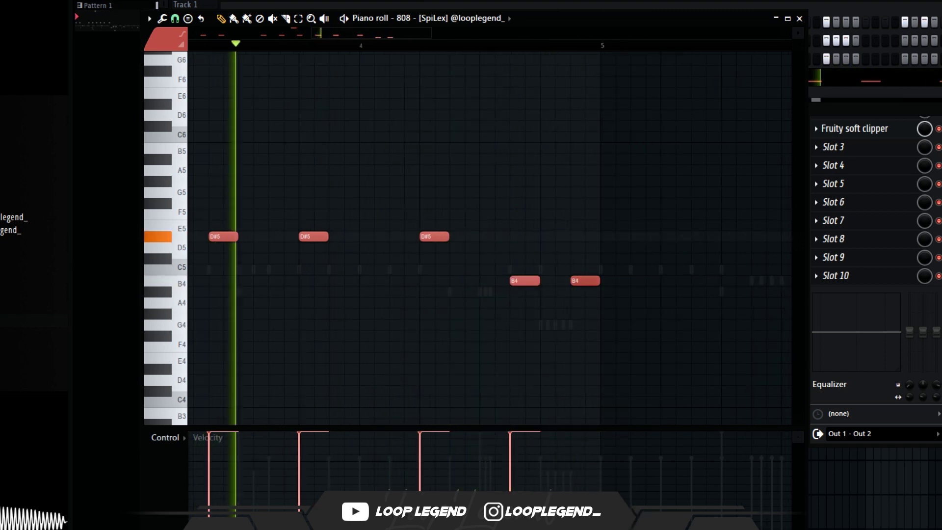
- Duplicate the four-bar 808 pattern into bars 5 to 8 and add a D#5 note at the start of bar 6
scroll(565, 351, "down", 4)
key("ctrl+b")
left_click(415, 371, "ctrl")
scroll(413, 361, "down", 3)
scroll(399, 287, "up", 3)
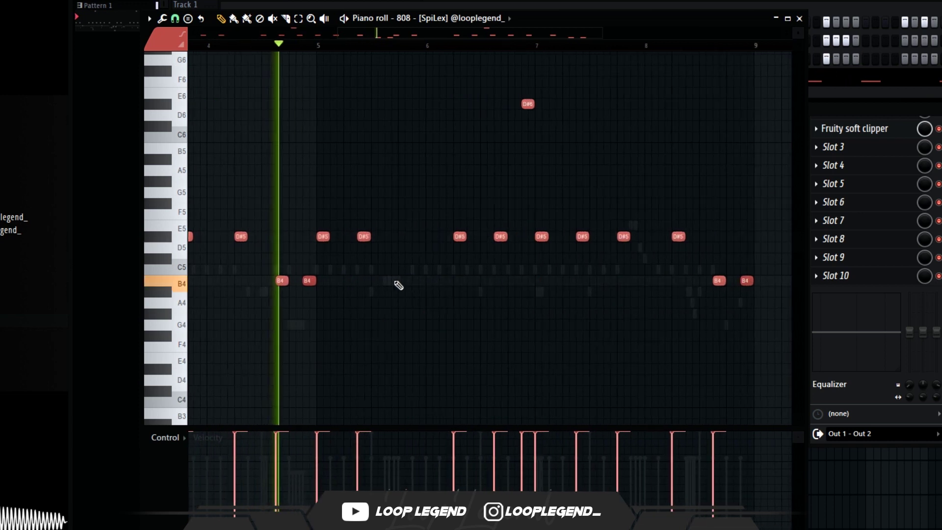
scroll(450, 269, "up", 2)
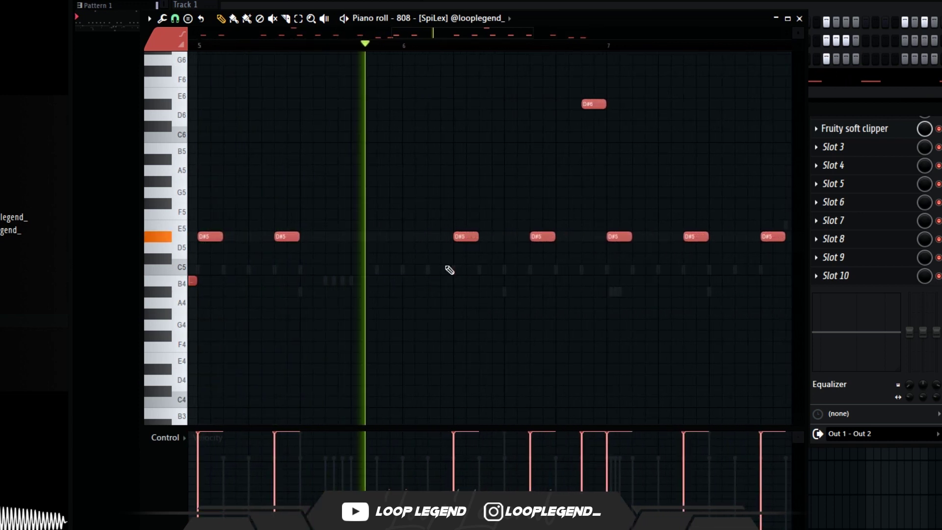
scroll(405, 239, "down", 2)
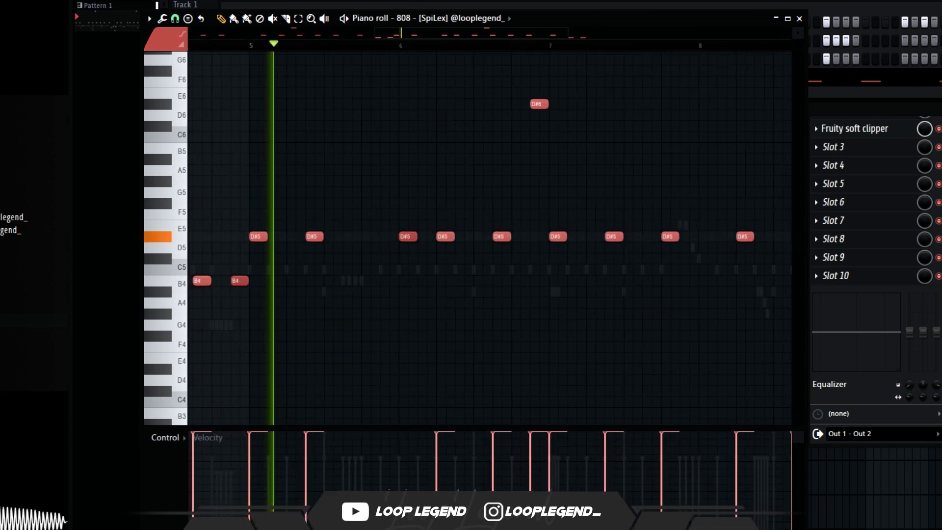
- Raise the 808's D#5 note on beat 2 of bar 8 by an octave to D#6
scroll(408, 241, "up", 3)
left_click_drag(582, 238, 523, 285)
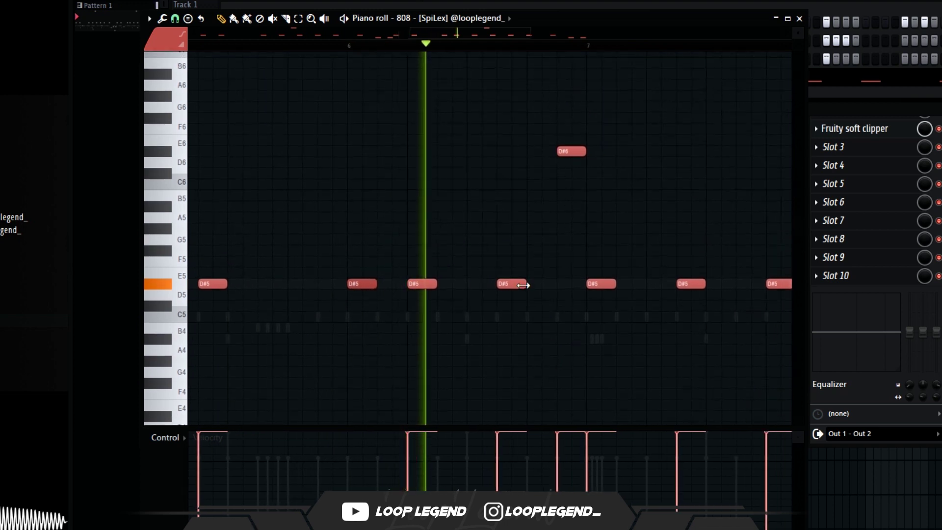
left_click_drag(572, 303, 527, 319)
left_click_drag(374, 313, 294, 312)
left_click_drag(641, 288, 678, 366)
key("ctrl+Up")
- Try to raise the closing B4 notes of bar 8 by an octave
left_click_drag(520, 335, 317, 328)
left_click_drag(468, 321, 613, 358)
key("ctrl+Up")
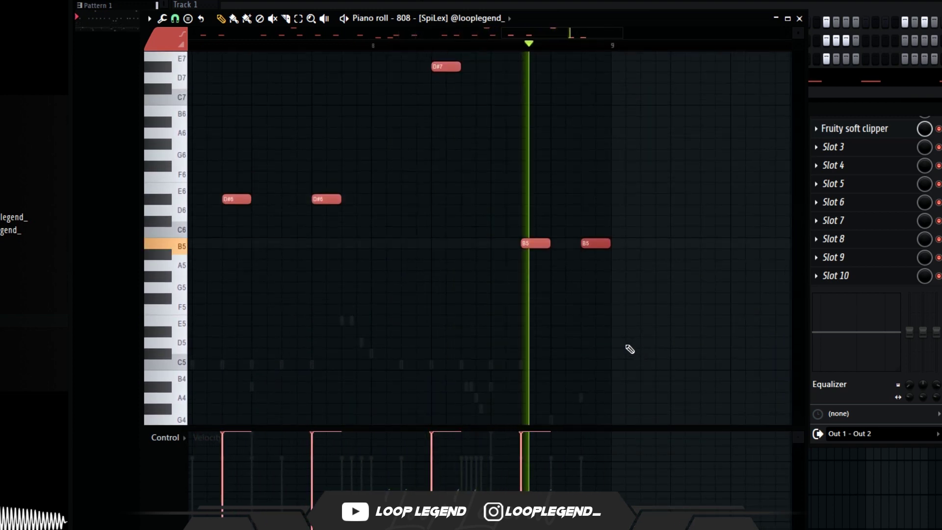
- Raise only the first of bar 8's two B4 notes by an octave to B5
scroll(377, 31, "down", 4)
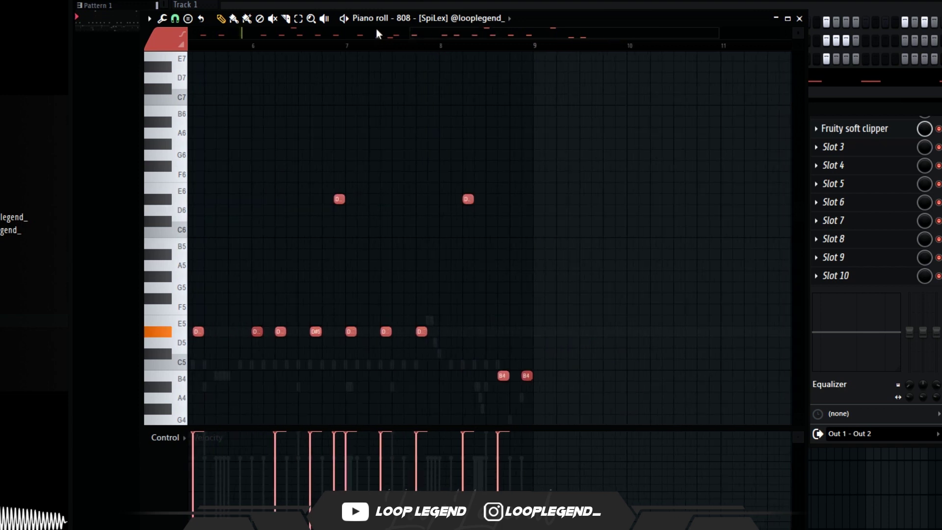
left_click(347, 46)
scroll(464, 356, "up", 4)
left_click_drag(479, 349, 572, 403)
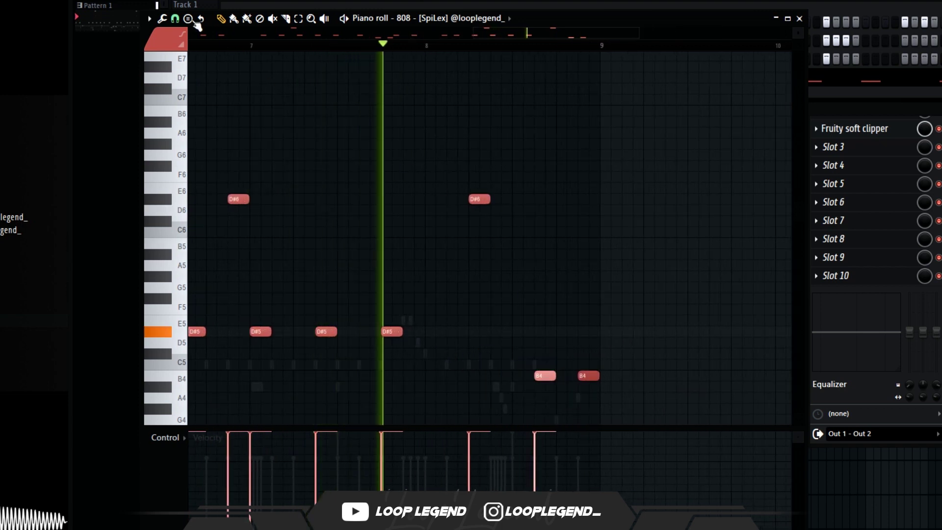
key("ctrl+Up")
- Change the snap and add a second half-beat D#6 note directly after the one on beat 2 of bar 8
left_click(175, 19)
left_click(198, 145)
key("space")
scroll(496, 207, "up", 4)
left_click_drag(512, 186, 474, 240)
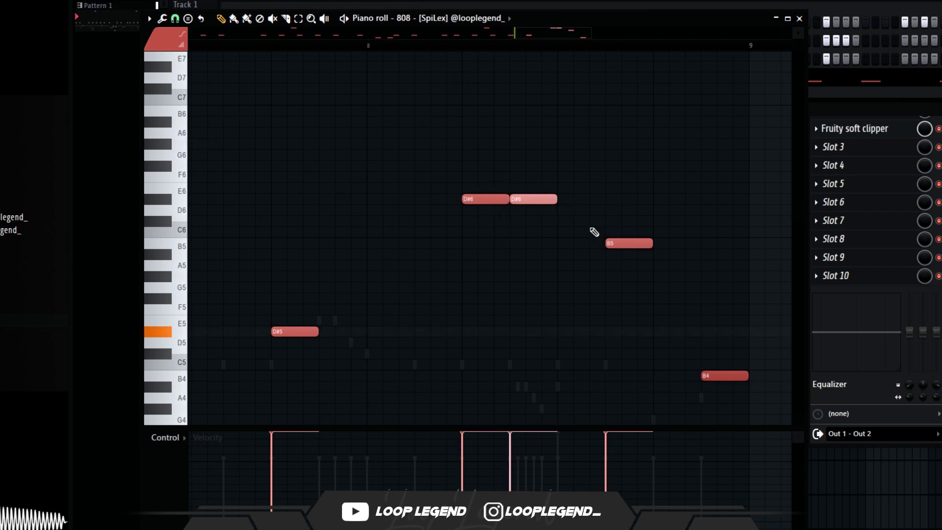
- Play back bar 8 and lower both of its half-beat D#6 notes on beat 2 by an octave to D#5
scroll(574, 219, "down", 3)
key("space")
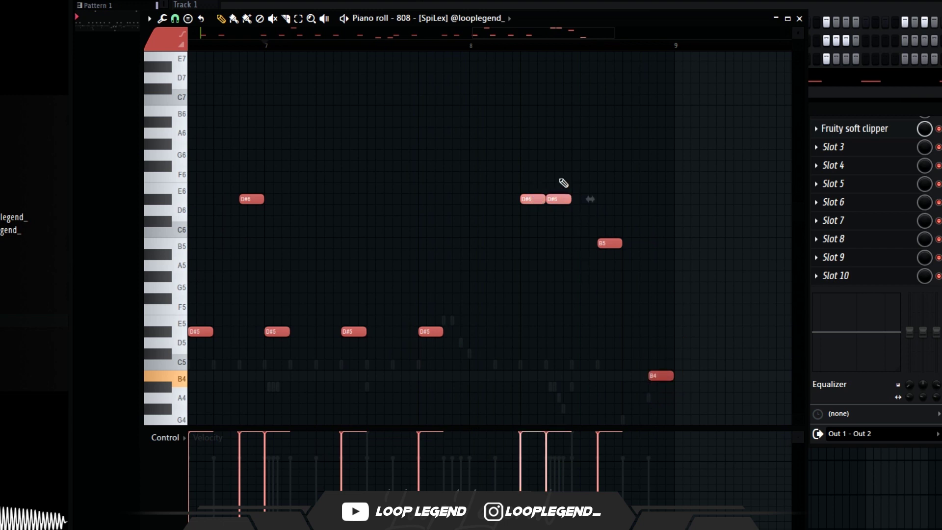
scroll(554, 211, "up", 1)
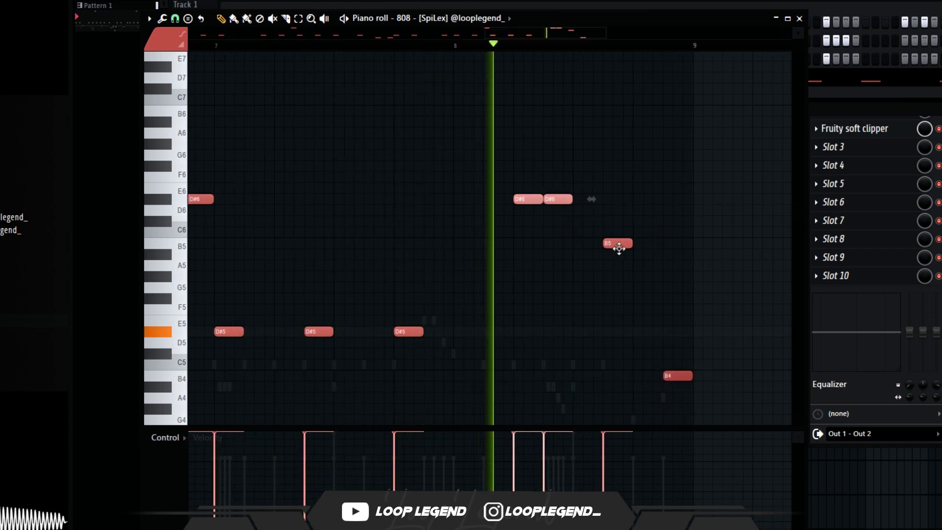
key("space")
key("space")
left_click_drag(616, 247, 562, 230)
key("space")
key("shift+Up")
left_click_drag(549, 122, 459, 177)
key("ctrl+Down")
left_click_drag(497, 266, 507, 311)
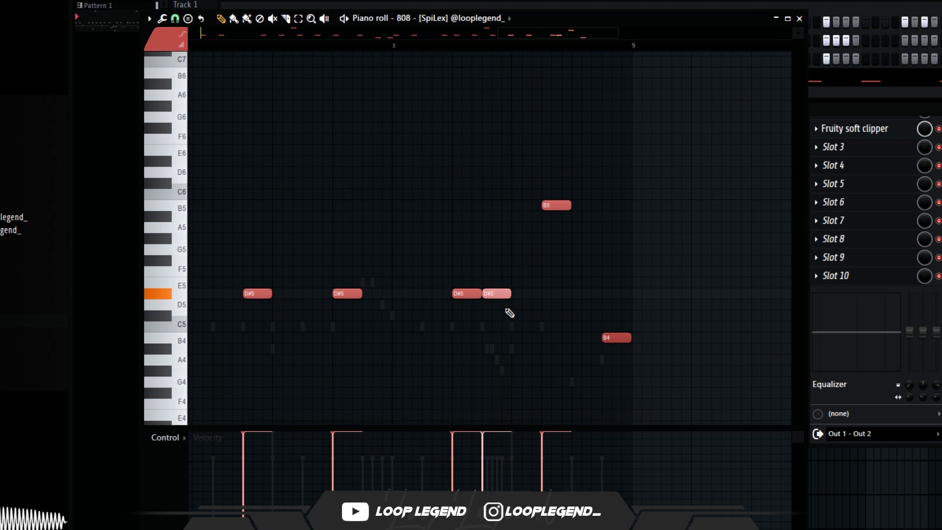
- Set the snap to 1/3 step and replace bar 8's closing B4 note with twelve short notes across beat 4 on D#4
scroll(506, 309, "up", 2)
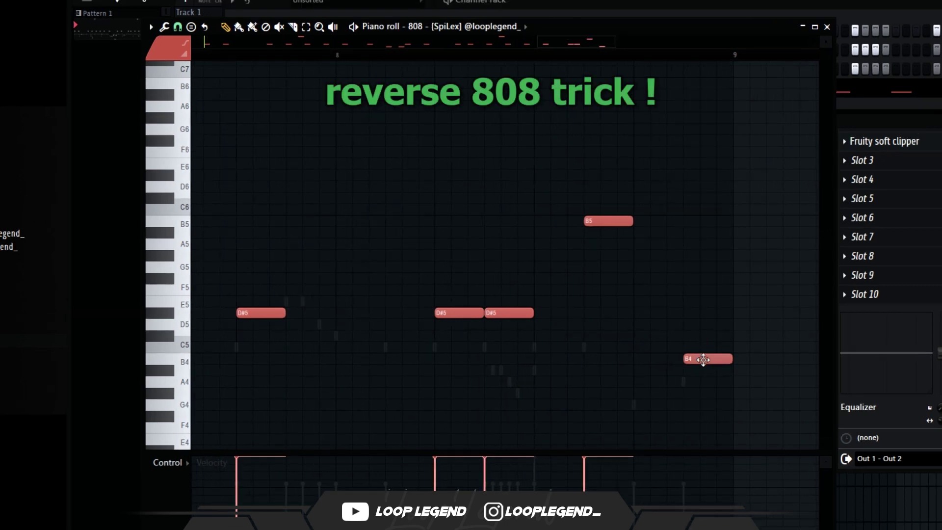
left_click(178, 27)
left_click(195, 123)
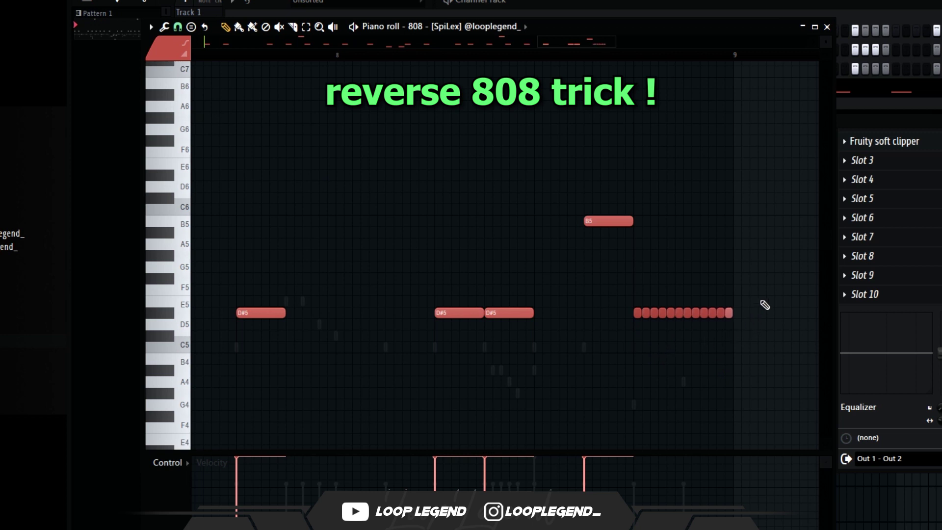
scroll(339, 141, "down", 1)
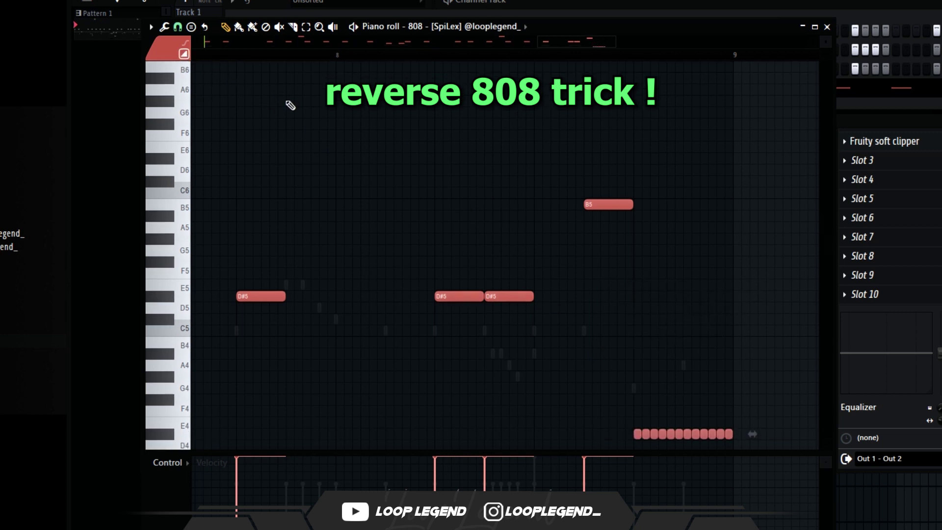
- Add matching slide notes on D#5 above the closing roll and ramp the roll's velocities upward towards the end of bar 8
scroll(641, 308, "up", 2)
scroll(580, 336, "down", 4)
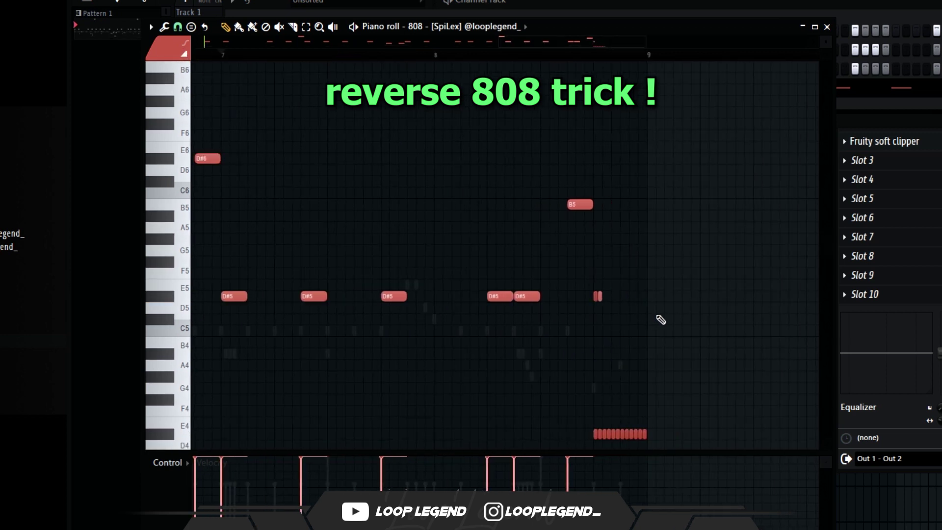
left_click_drag(645, 472, 592, 529)
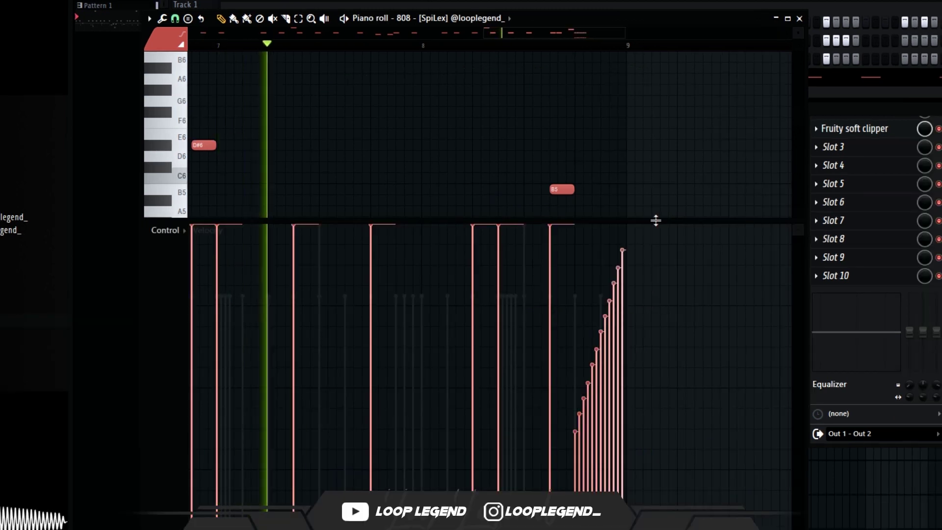
left_click_drag(656, 219, 631, 374)
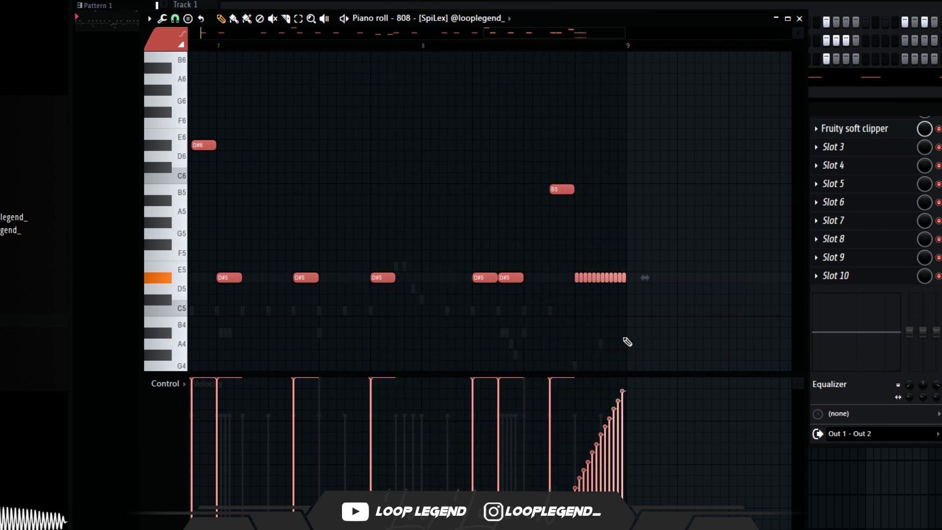
- Transpose the closing roll to B4 and its slide notes to B5
scroll(596, 278, "up", 2)
left_click_drag(665, 240, 535, 337)
scroll(608, 290, "down", 4)
left_click_drag(696, 141, 501, 255)
key("Down")
key("Down")
key("Down")
key("Down")
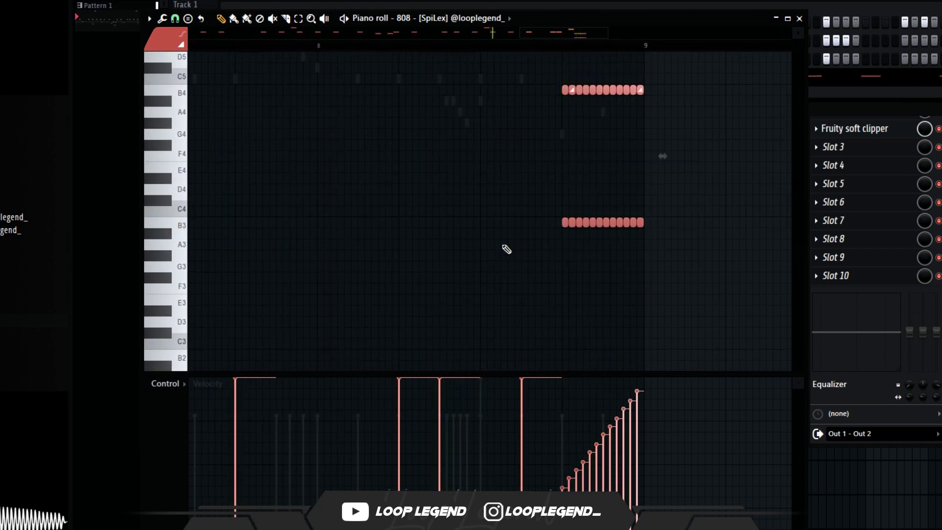
key("ctrl+Up")
scroll(516, 223, "up", 3)
scroll(516, 223, "down", 3)
scroll(564, 235, "up", 3)
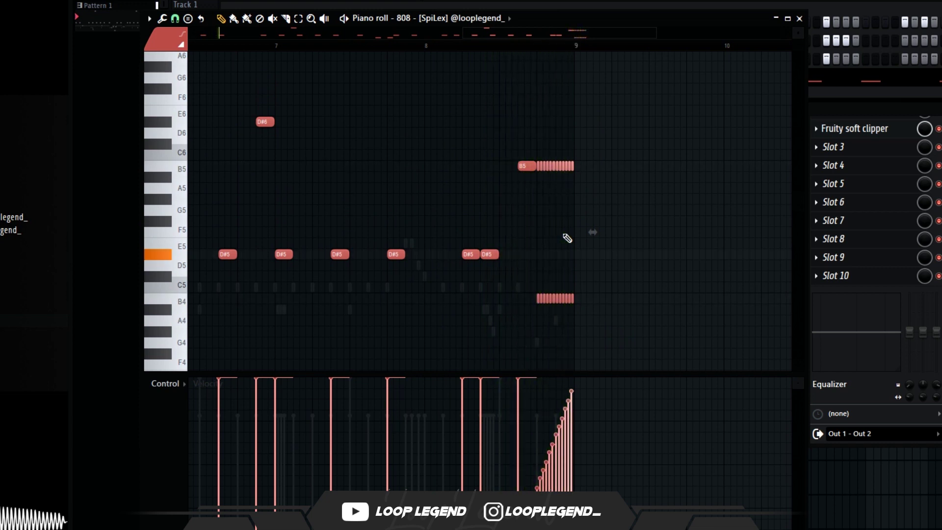
- Play back the full 808 pattern and route the 808 channel to mixer track 5
scroll(567, 238, "down", 3)
left_click_drag(419, 197, 515, 196)
key("F6")
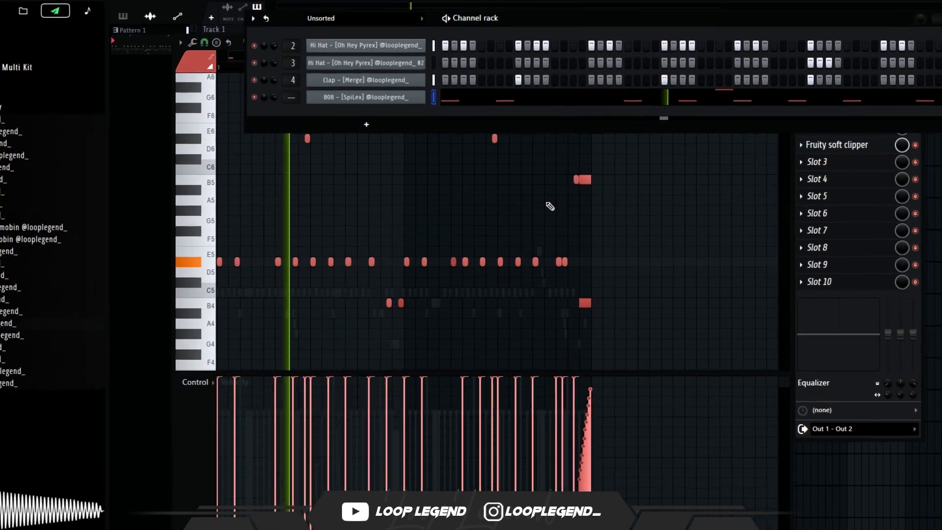
key("F9")
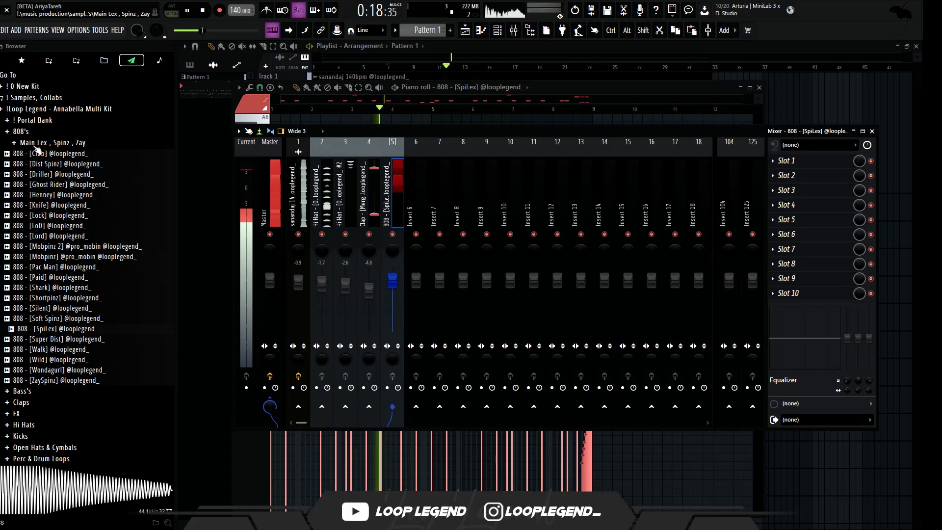
- Load the Snare - [Metro] sample from the kit's Snares folder into a new channel
left_click(47, 132)
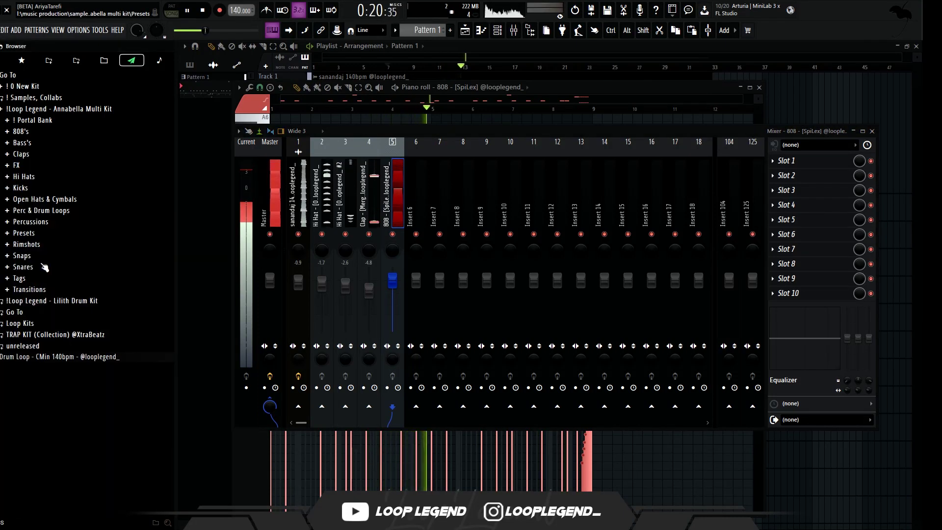
left_click(43, 269)
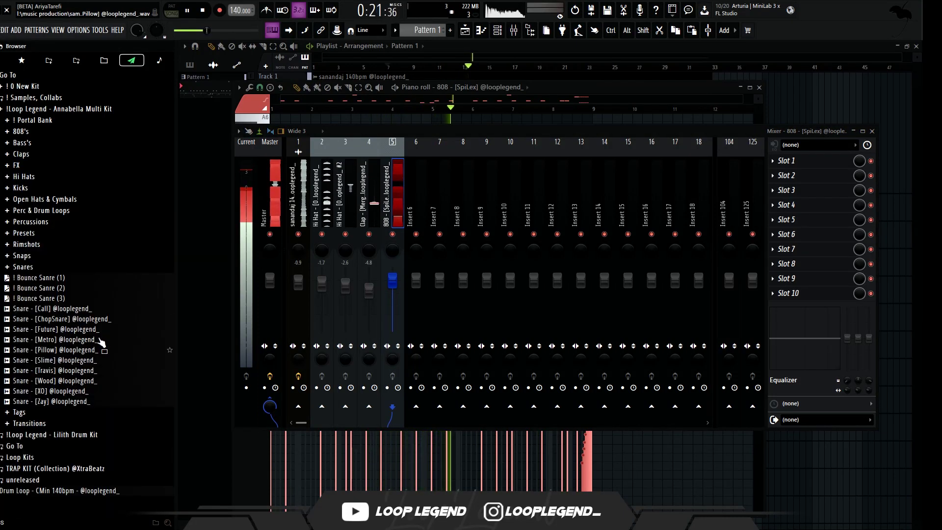
right_click(89, 338)
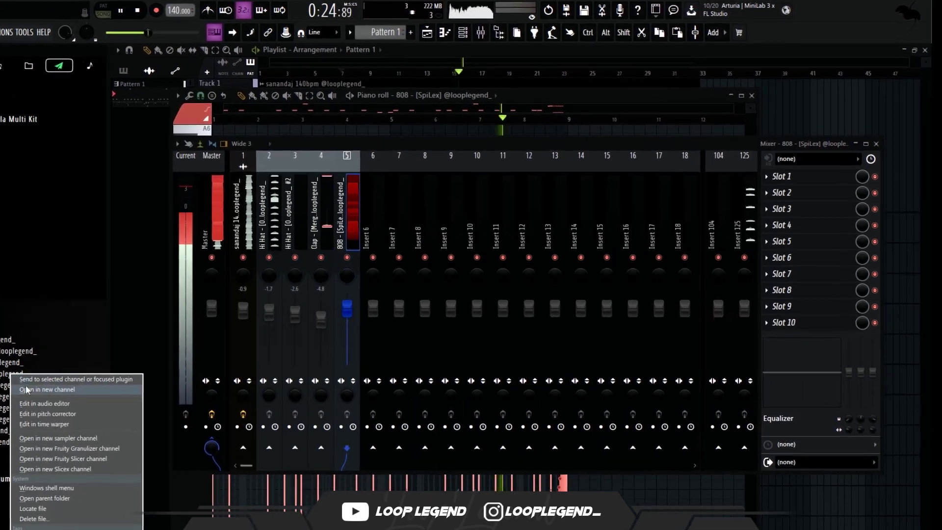
left_click(27, 390)
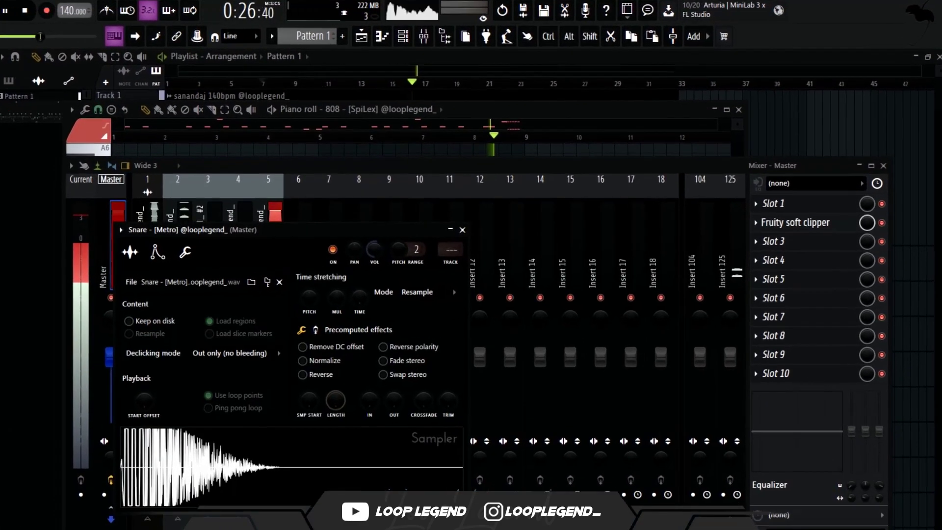
- Place five snare hits across the eight-bar pattern in the channel rack and open them in the piano roll
key("F6")
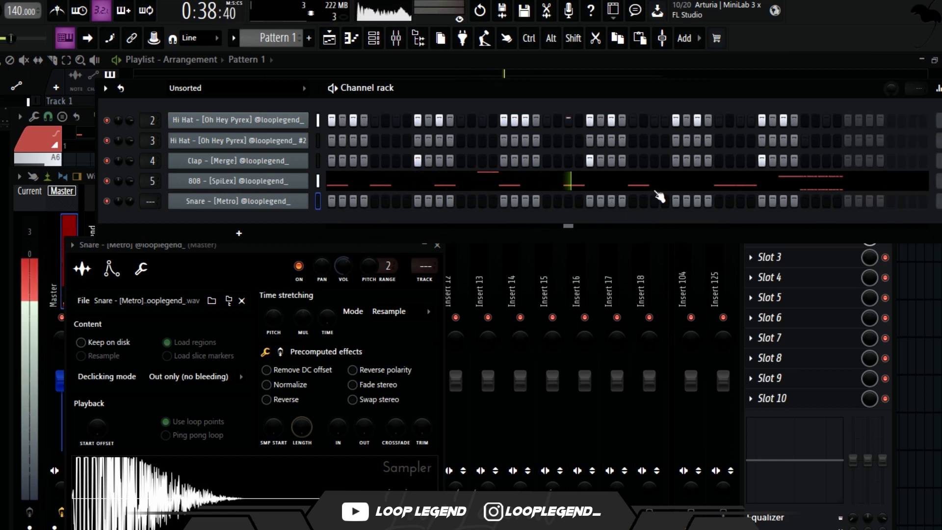
left_click(784, 202)
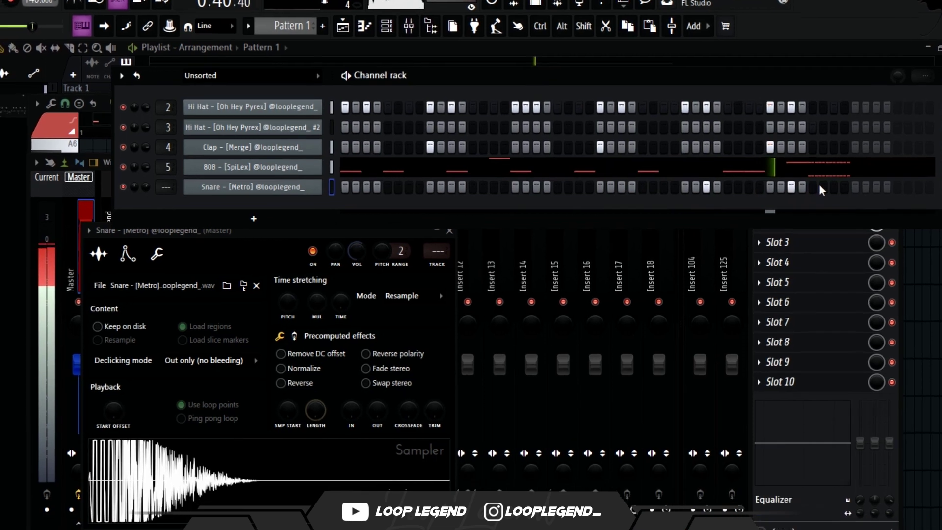
key("F7")
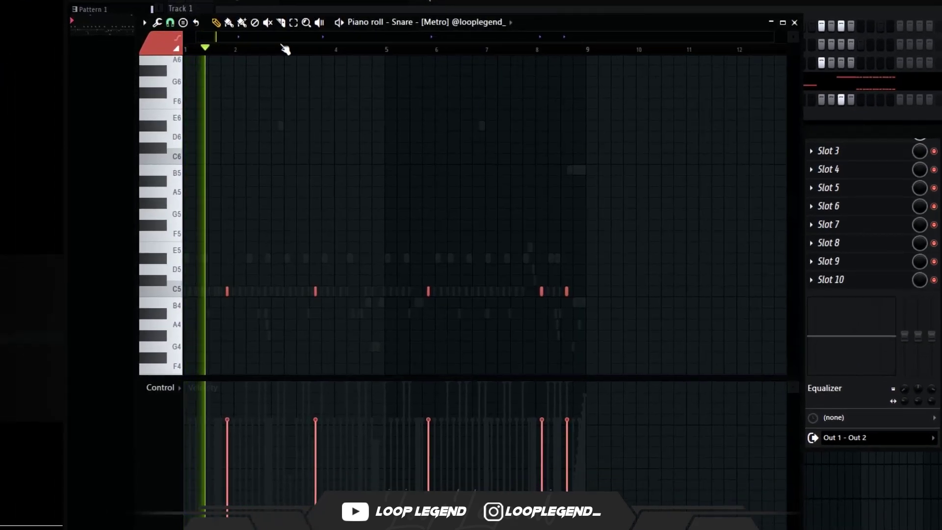
- Set the snap to 1/6 beat and add a C5 snare hit halfway through beat 4 of bar 7
left_click(170, 22)
left_click(189, 146)
scroll(606, 267, "up", 6)
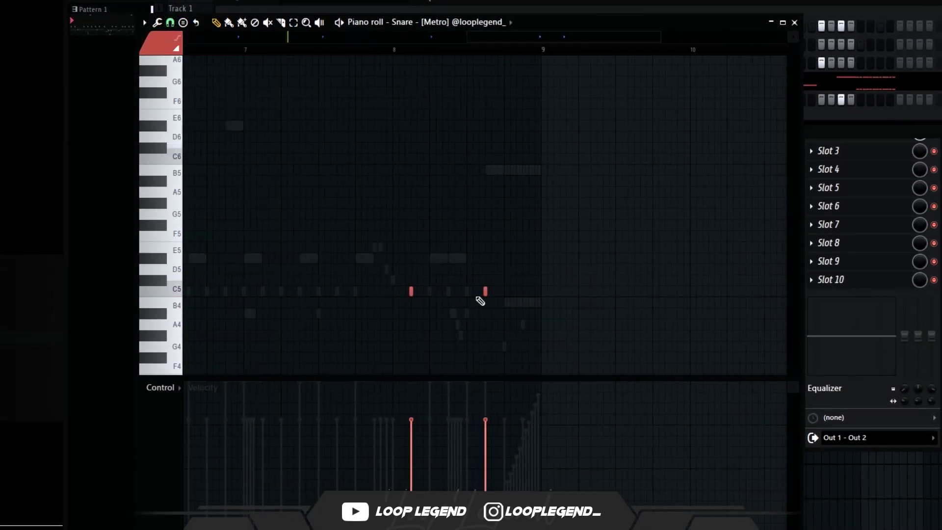
scroll(375, 291, "down", 3)
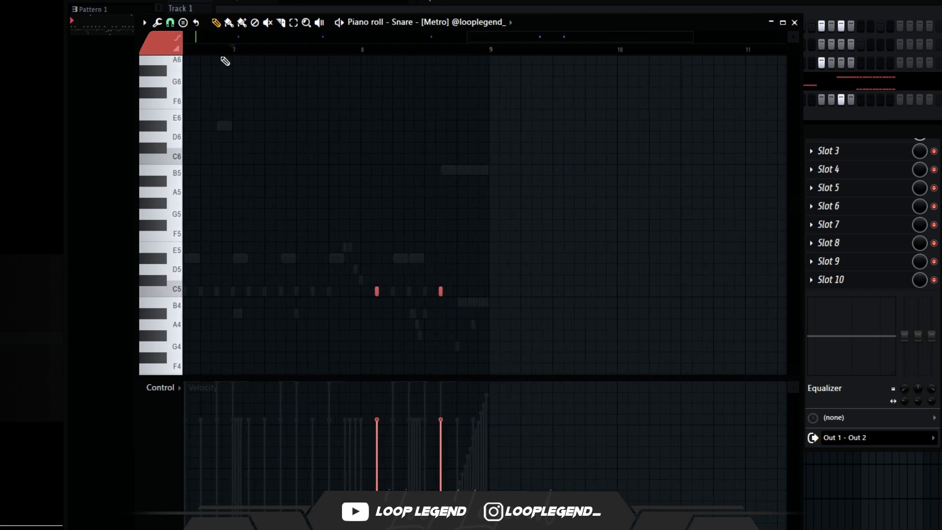
left_click(233, 48)
scroll(265, 98, "up", 3)
left_click(440, 291)
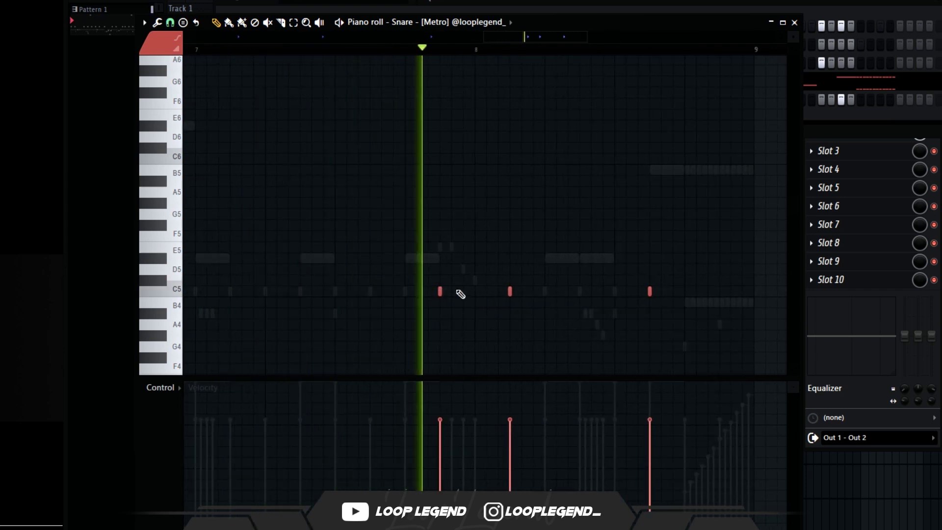
- Add three C5 snare hits a sixth of a beat apart, starting halfway through beat 2 of bar 8
left_click(580, 291)
left_click(591, 290)
left_click(603, 291)
key("space")
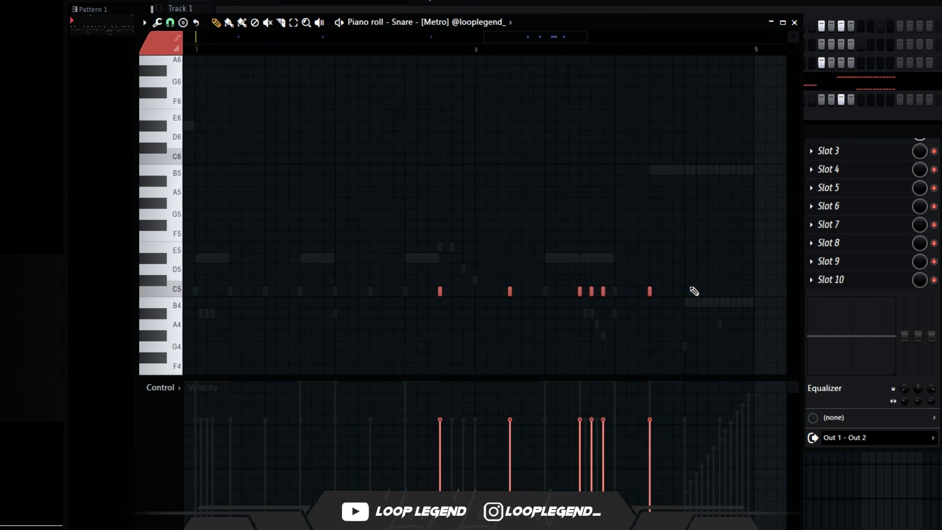
- Add two C5 snare hits spaced a third of a beat apart after the hit halfway through beat 3 of bar 8
scroll(682, 294, "up", 2)
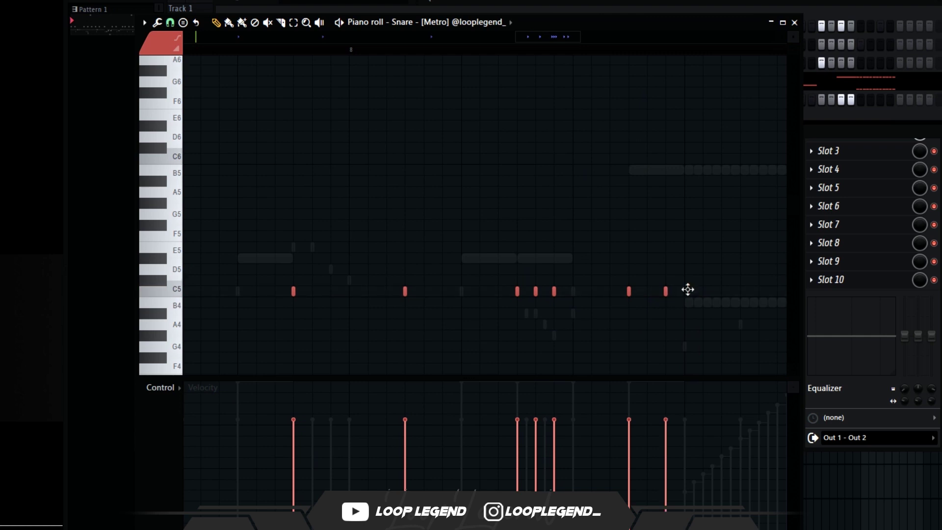
left_click_drag(697, 294, 642, 296)
key("space")
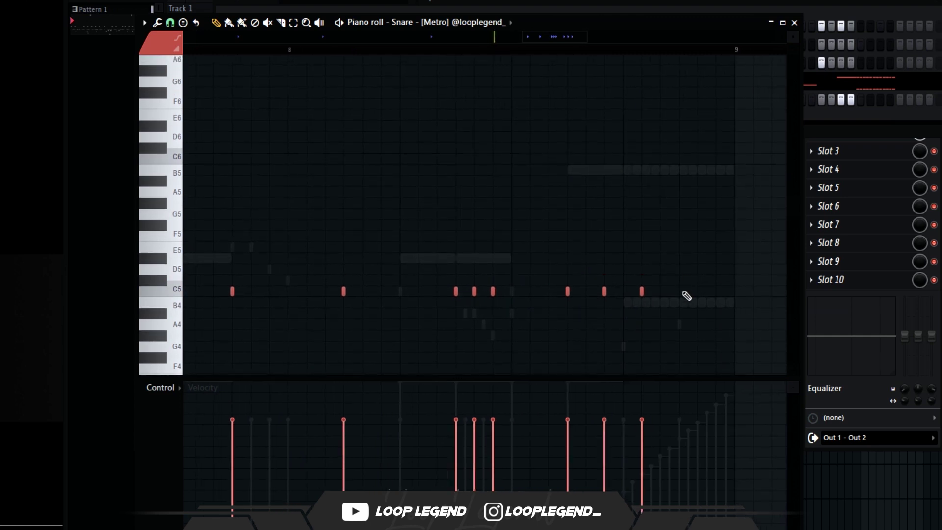
- Add three C5 snare hits a sixth of a beat apart at the end of bar 8, with rising velocities
left_click(724, 293)
left_click_drag(710, 440, 681, 502)
scroll(252, 162, "down", 1)
- Set the snap to 1/3 beat and move the three wider-spaced snare hits a sixth of a beat earlier in bar 8
left_click(170, 22)
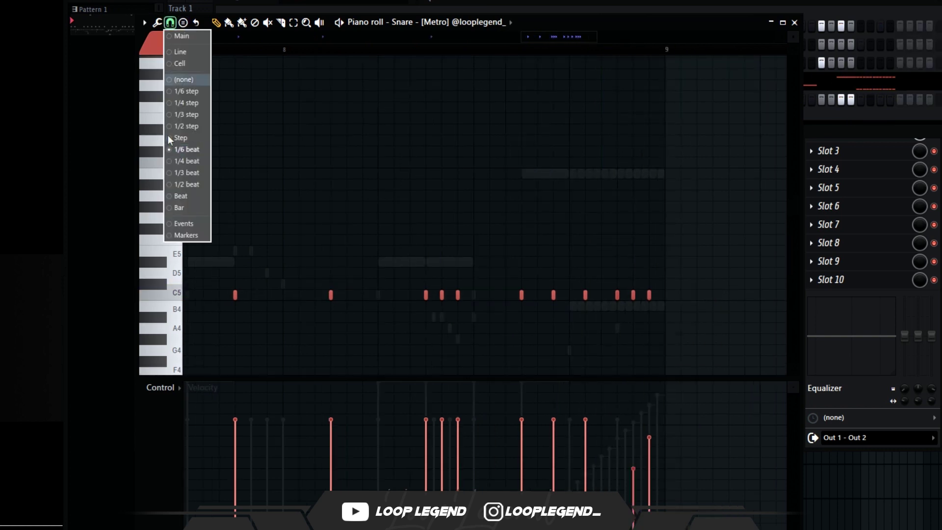
left_click(188, 172)
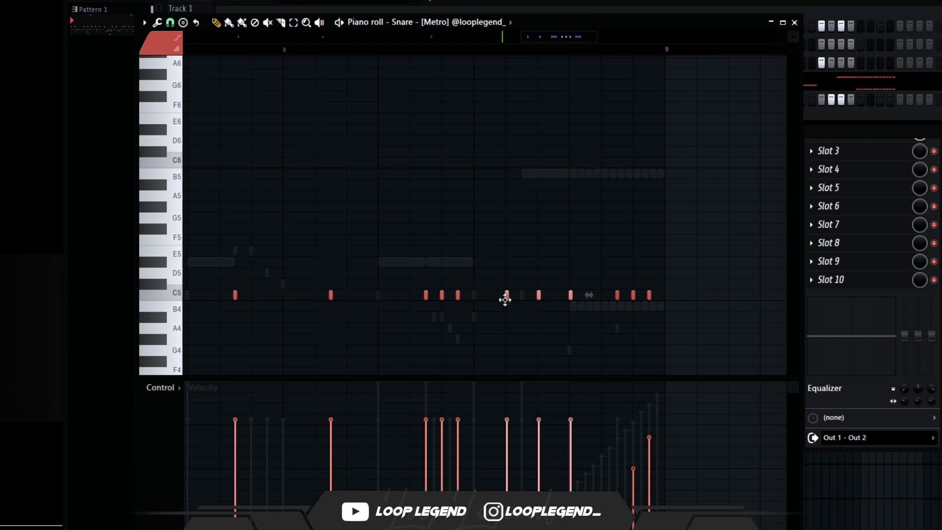
scroll(505, 300, "up", 3)
key("space")
scroll(506, 299, "down", 3)
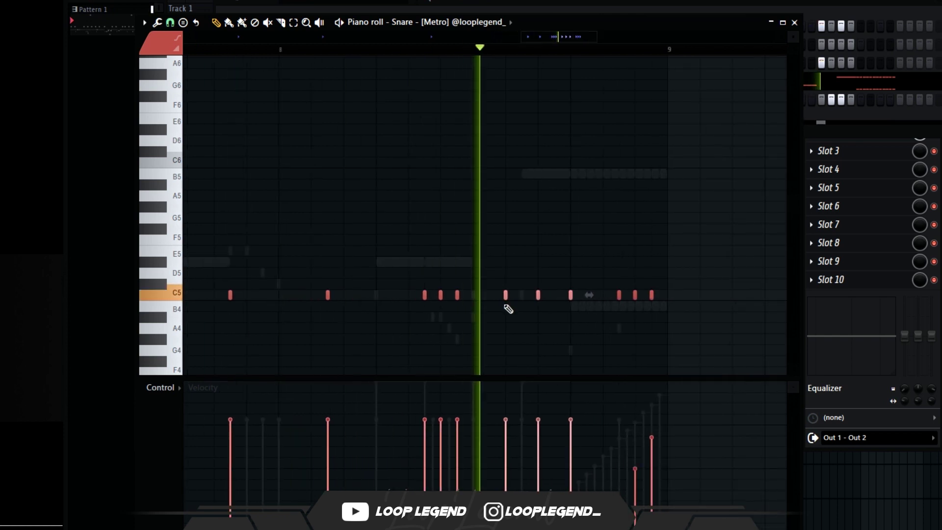
key("space")
scroll(603, 301, "up", 1)
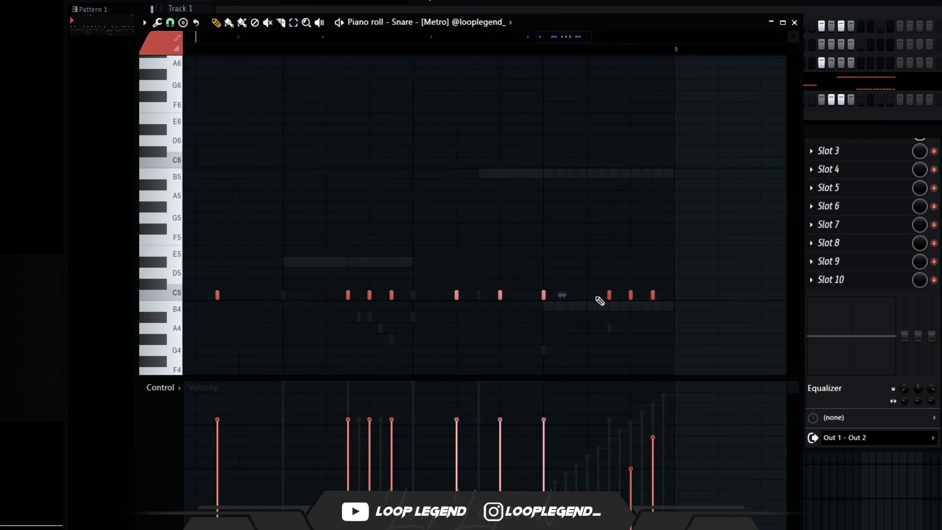
- Set the snap to 1/3 step and replace the three closing snare hits with seven D5 notes of rising velocity
left_click(175, 22)
left_click(186, 115)
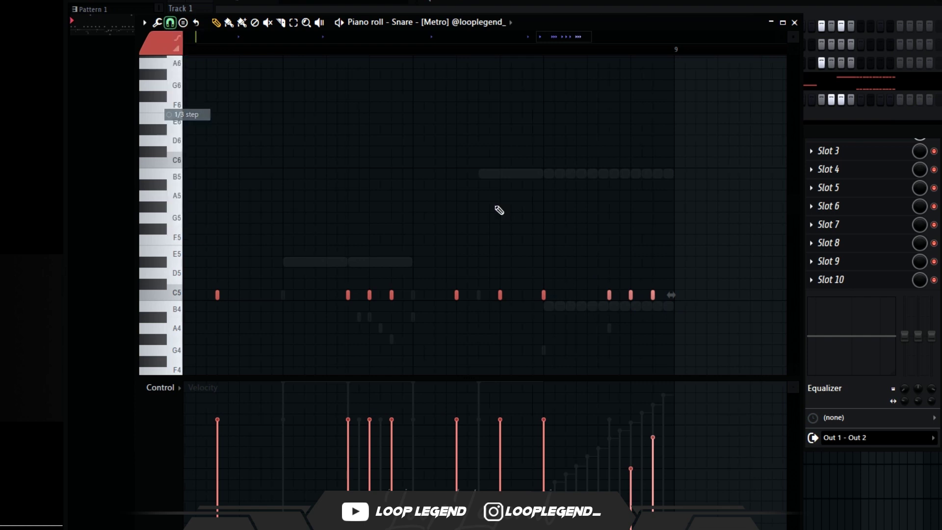
left_click_drag(633, 321, 605, 327)
key("Delete")
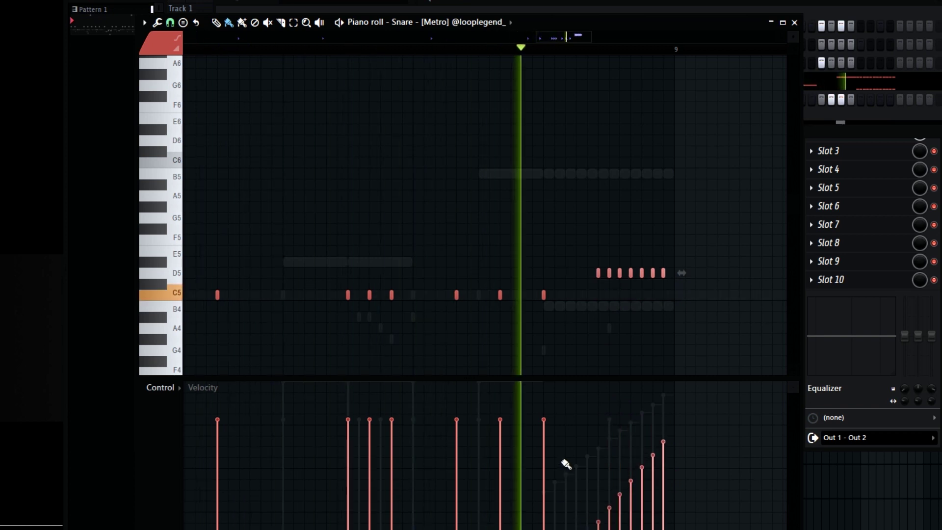
- Reshape the closing snare run into six notes falling from C#5 to G#4 with decreasing velocities, and route the snare to mixer track 6 at -2.7
scroll(536, 336, "down", 4)
mouse_move(572, 528)
left_mouse_down()
mouse_move(523, 428)
mouse_move(552, 407)
left_mouse_up()
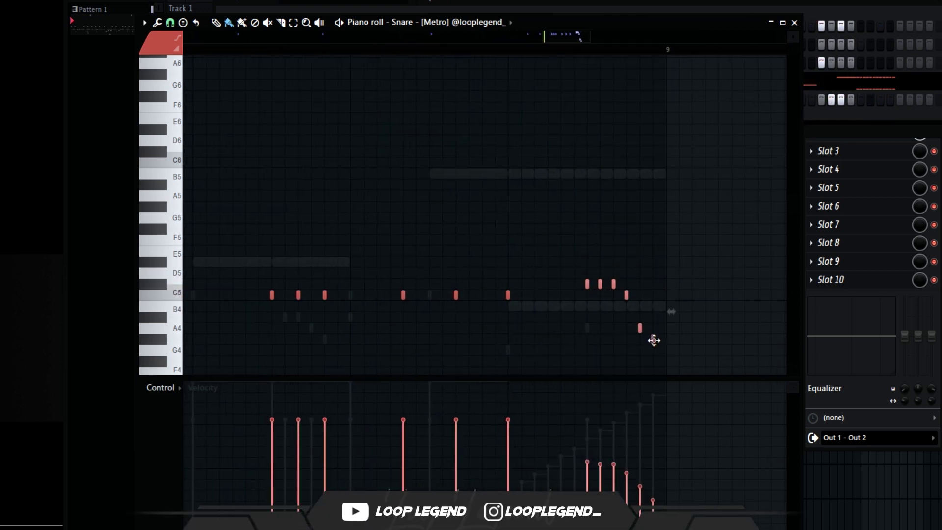
scroll(641, 332, "down", 1)
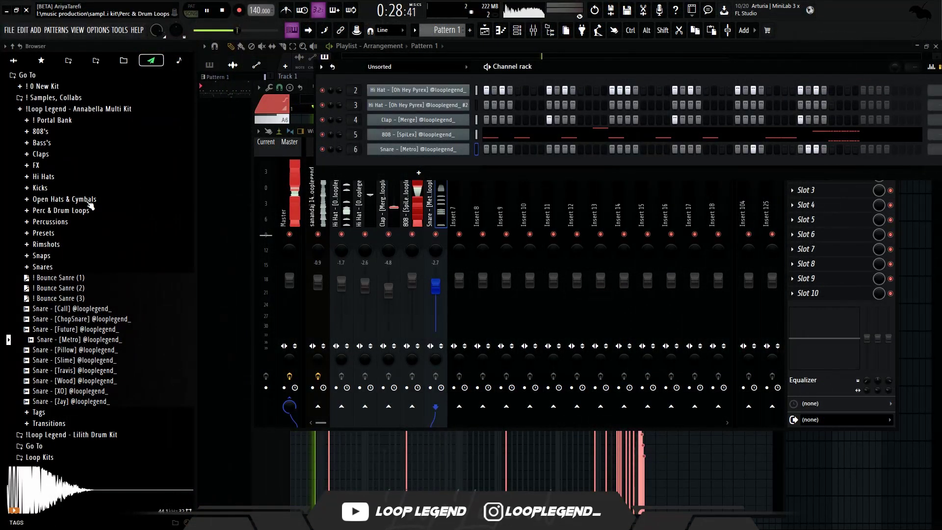
- Audition the samples in Open Hats & Cymbals and load Open Hat - [Drown] in a new channel
left_click(88, 201)
left_click(110, 263)
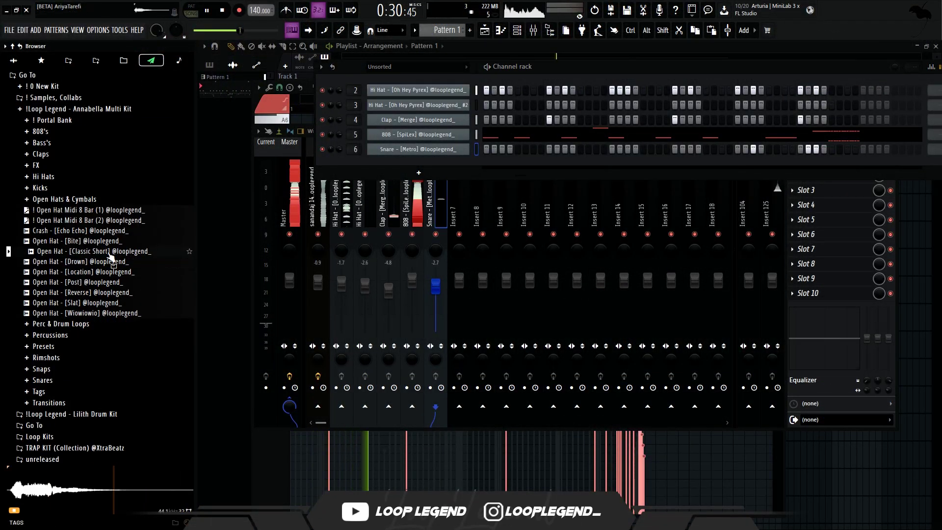
right_click(111, 268)
left_click(123, 268)
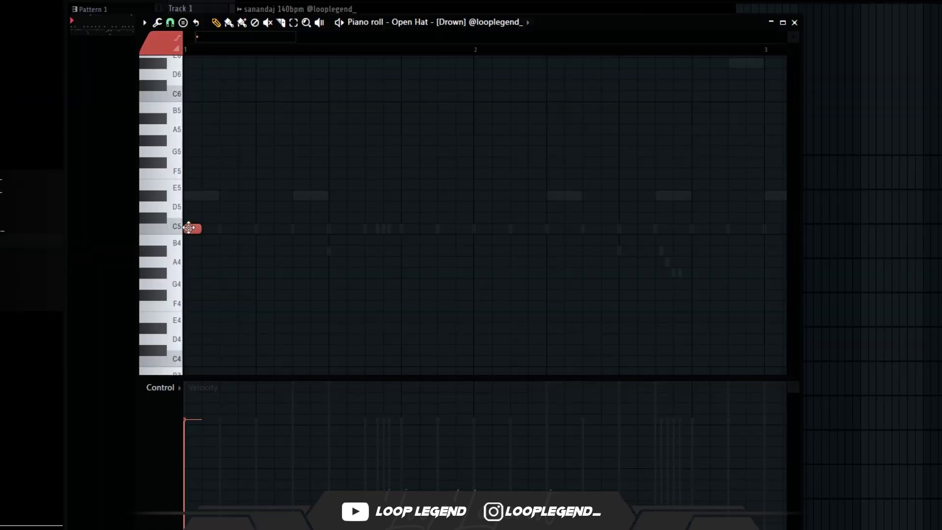
- Place open hat notes at C5 on bar 1 beats 1 and 2.5, G#4 on bar 2 beat 2 and C5 on bar 2 beat 3.5
left_click(295, 228)
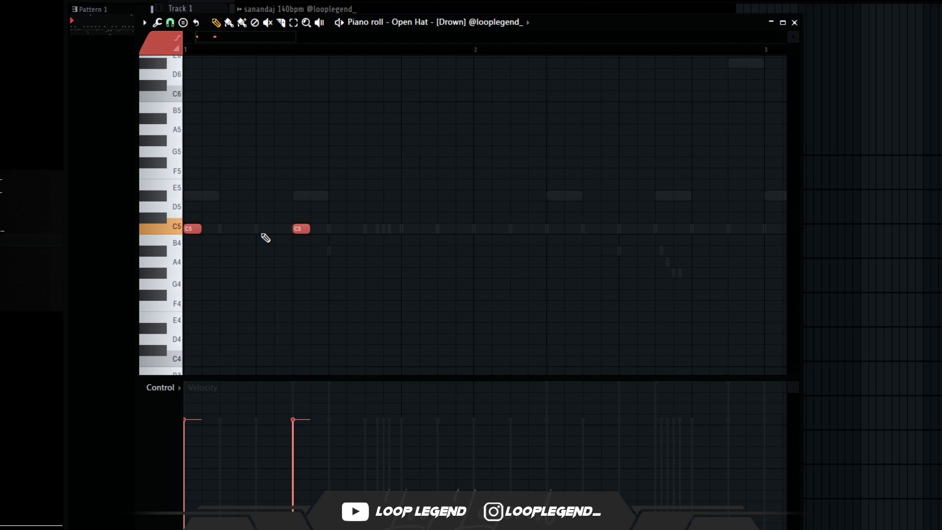
key("space")
scroll(320, 394, "down", 1)
key("space")
left_click(508, 273)
left_click(598, 228)
- Lower the velocities of the two open hat notes in bar 2, making the G#4 note the quietest
scroll(444, 422, "down", 1)
left_click_drag(405, 440, 397, 479)
left_click_drag(472, 440, 468, 459)
- Duplicate the two-bar open hat pattern into bars 3 and 4 and delete the last C5 note of bar 4
scroll(456, 245, "down", 2)
scroll(452, 72, "up", 1)
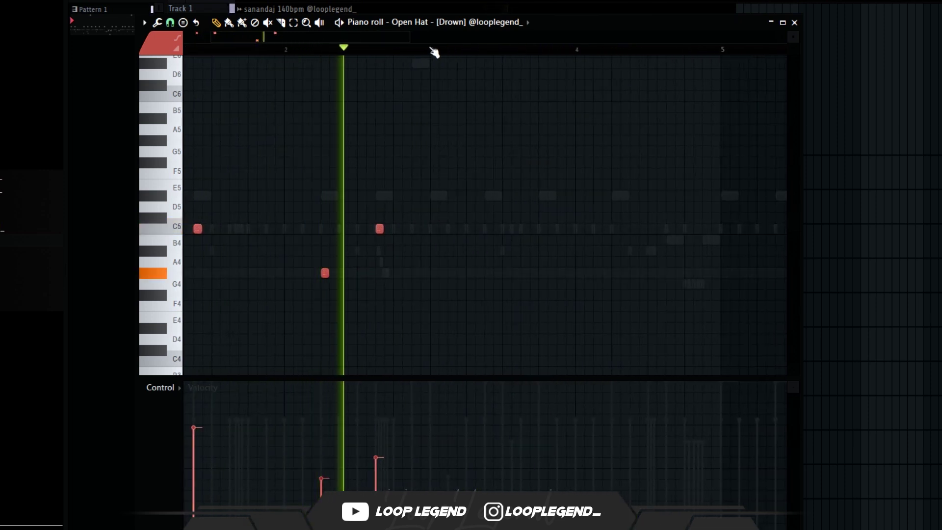
left_click_drag(434, 52, 184, 51)
key("ctrl+b")
scroll(561, 202, "down", 2)
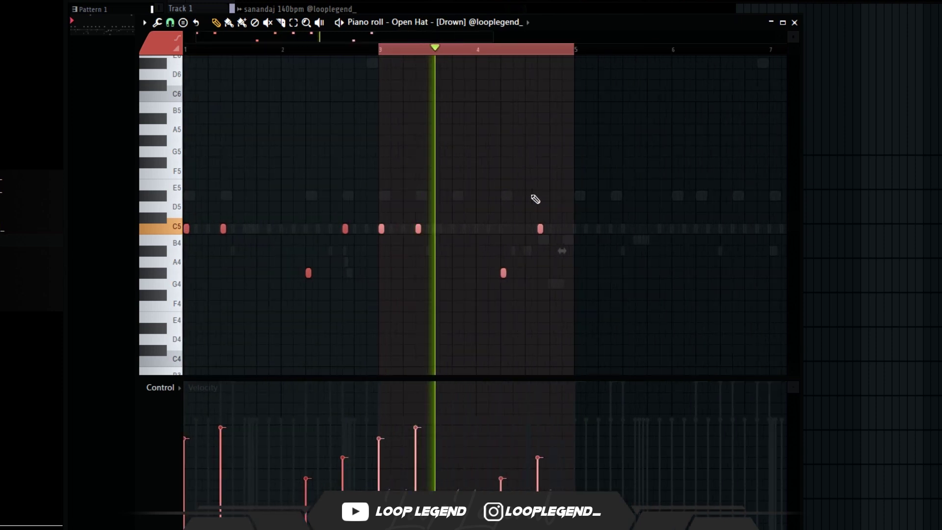
key("ctrl+d")
scroll(534, 235, "up", 1)
right_click(540, 228)
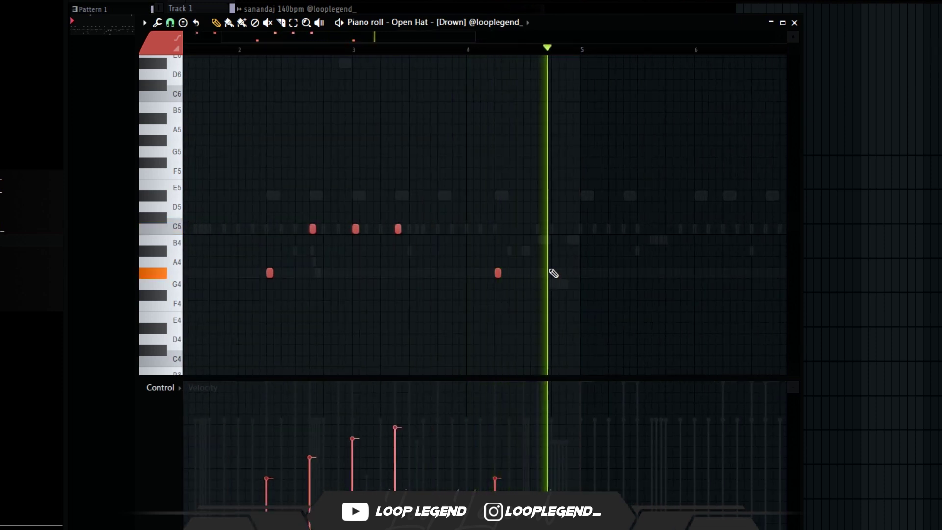
- Duplicate the four-bar open hat pattern into bars 5 to 8
left_click_drag(583, 48, 183, 49)
key("ctrl+b")
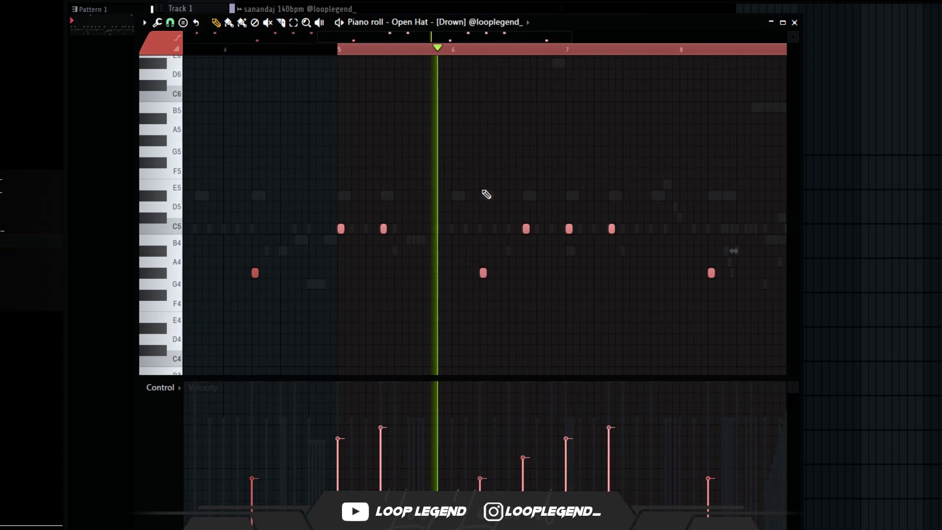
scroll(490, 194, "down", 2)
key("ctrl+d")
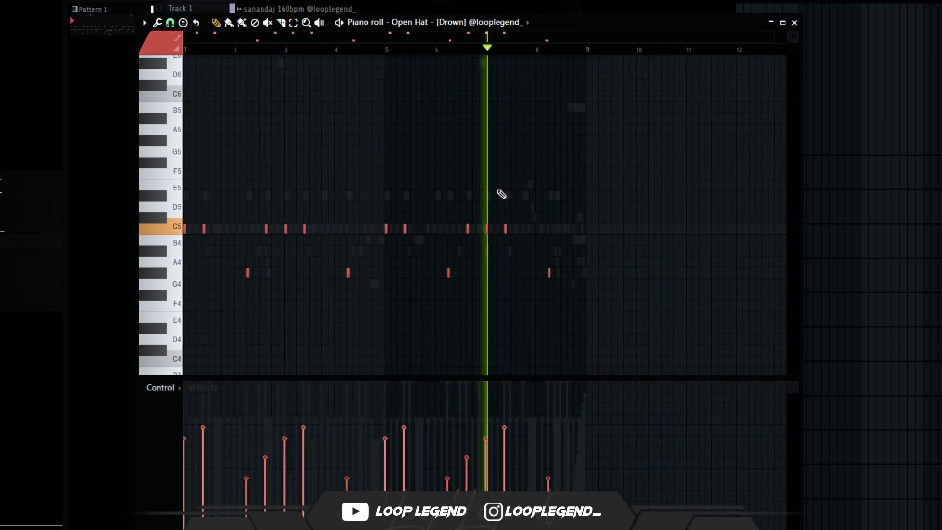
- Insert Fruity parametric EQ 2 on the open hat's mixer track 7 and move its lowest and highest bands up in frequency
key("F6")
key("F9")
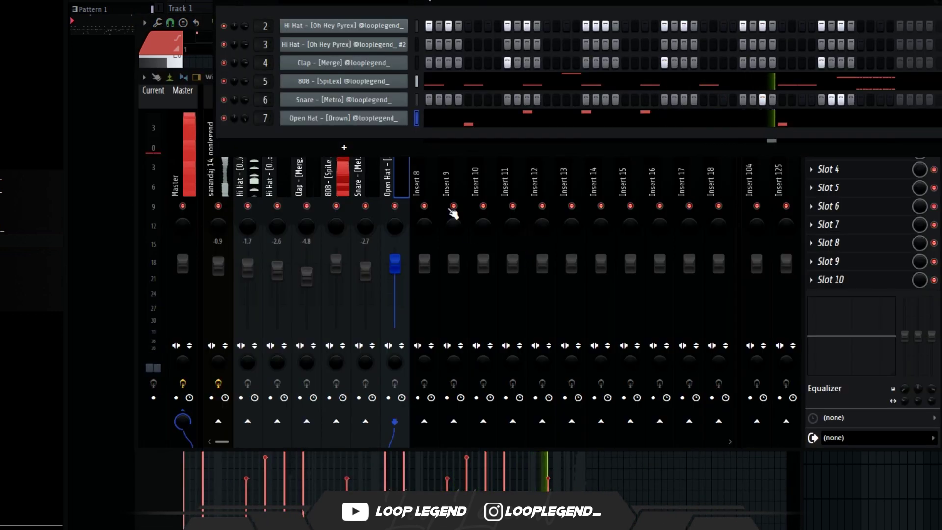
left_click(854, 122)
mouse_move(851, 128)
left_click(486, 83)
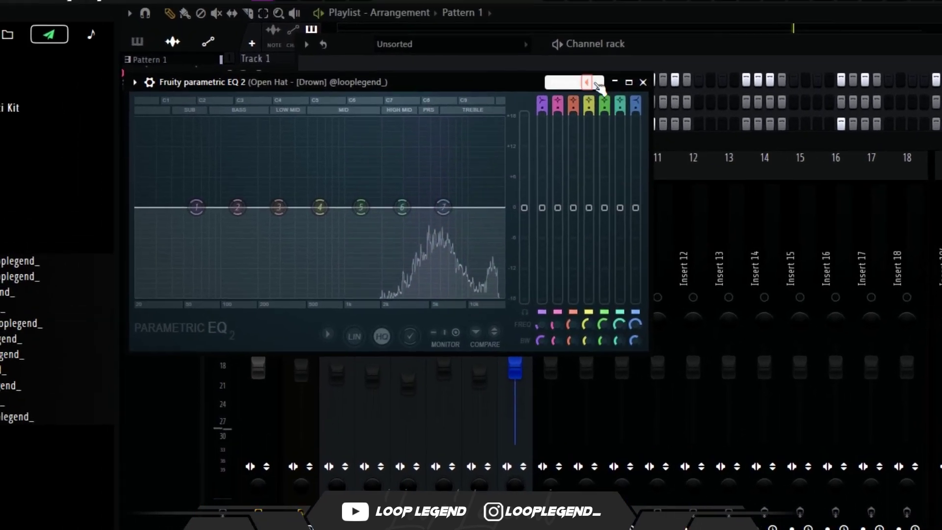
left_click(597, 83)
left_click_drag(443, 207, 499, 218)
left_click_drag(206, 218, 368, 218)
key("Escape")
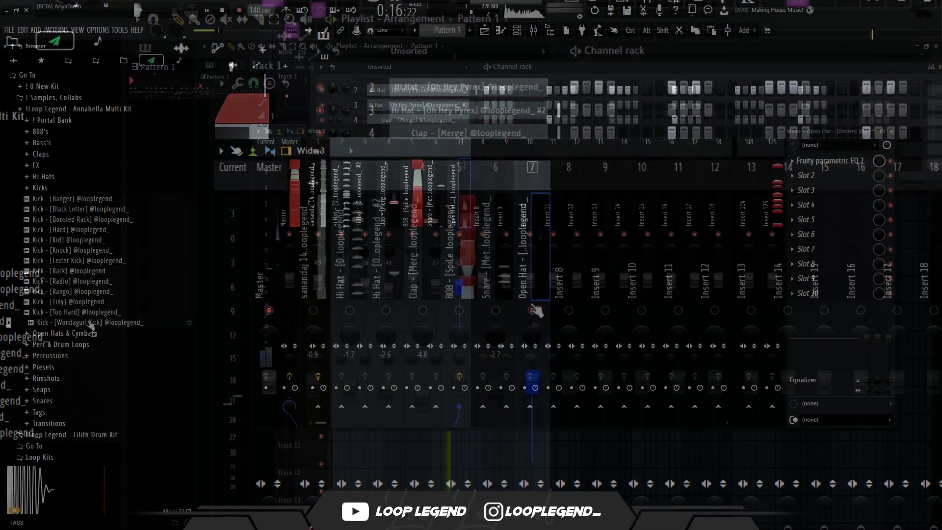
- Audition the kick samples and load Kick - [Rack] in a new channel
left_click(87, 210)
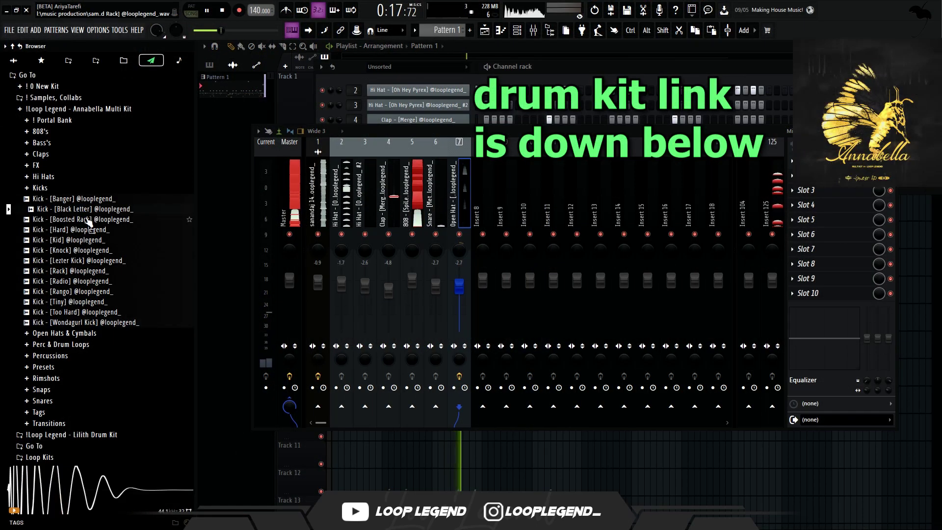
left_click(90, 221)
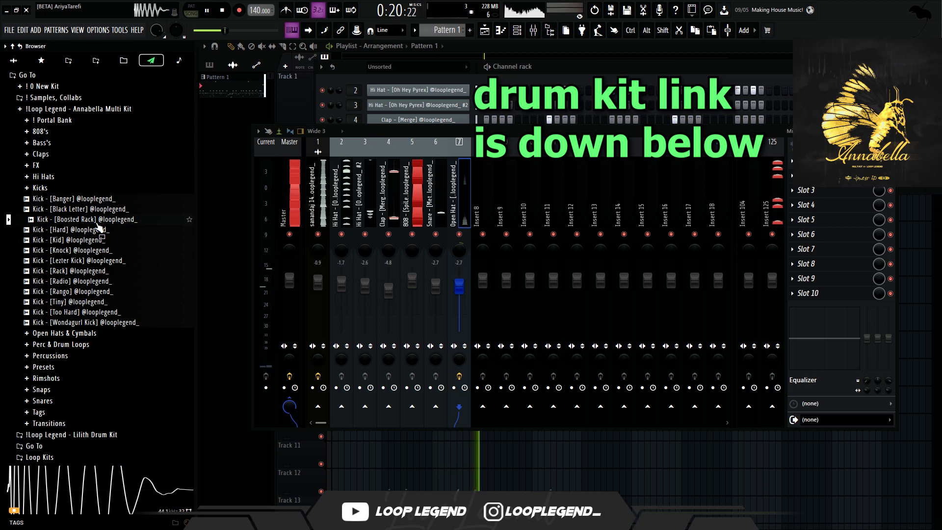
right_click(78, 270)
left_click(113, 284)
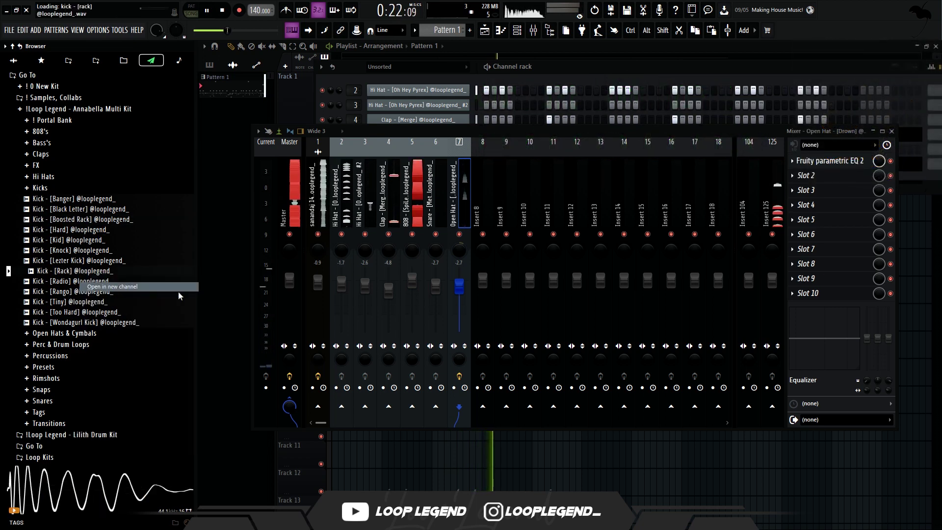
- Copy the 808 pattern to the Kick - [Rack] channel and open the kick in the piano roll
key("F6")
key("space")
left_click(475, 135)
key("ctrl+c")
left_click(474, 181)
key("ctrl+v")
left_click(491, 179)
- Delete the rapid closing rolls of bar 8 from the kick pattern and limit all remaining kick notes to C5
scroll(603, 243, "up", 4)
left_click_drag(613, 288, 509, 104)
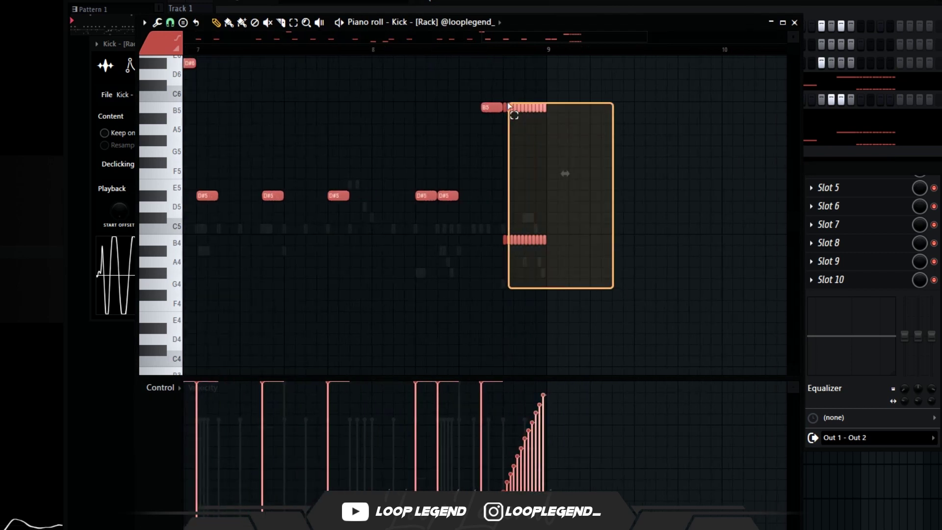
key("Delete")
scroll(473, 227, "down", 4)
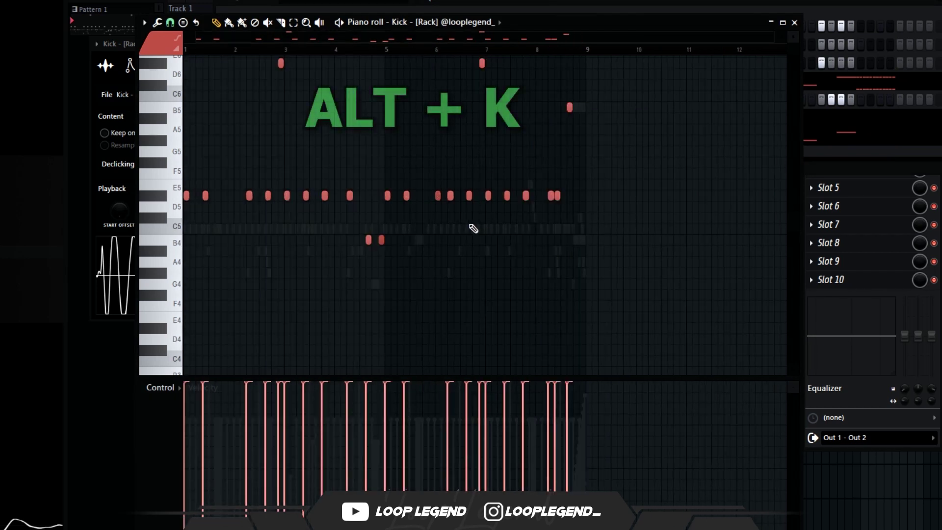
key("alt+k")
key("Return")
- Boost the kick sample in its precomputed effects and route it to mixer track 8 at -2.7
key("F6")
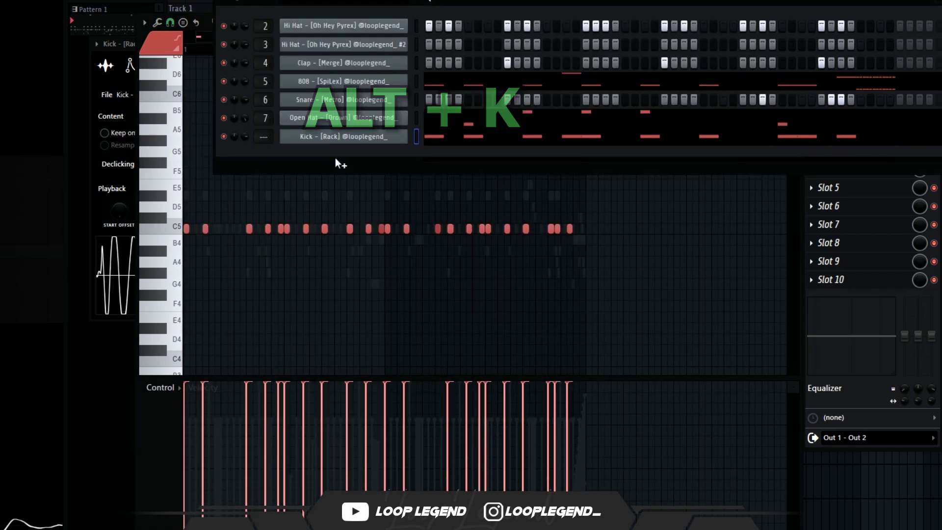
left_click(319, 138)
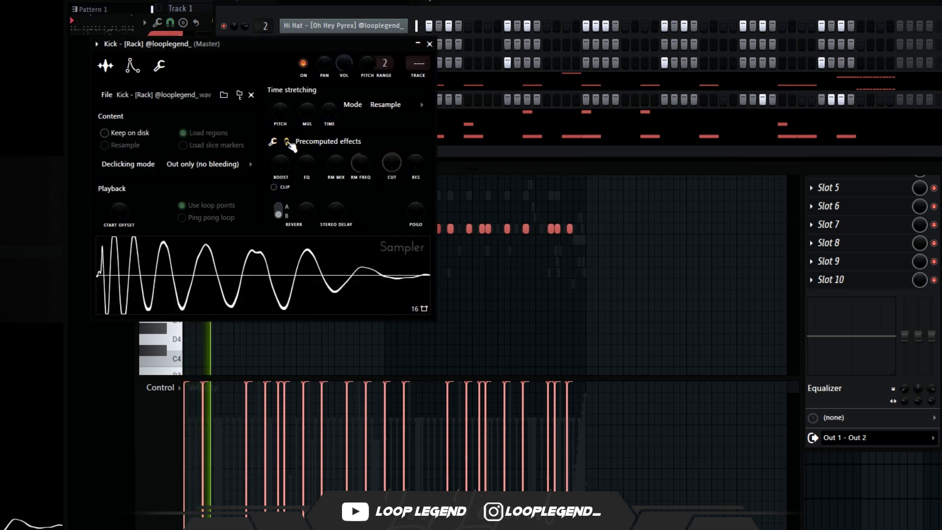
scroll(275, 164, "up", 4)
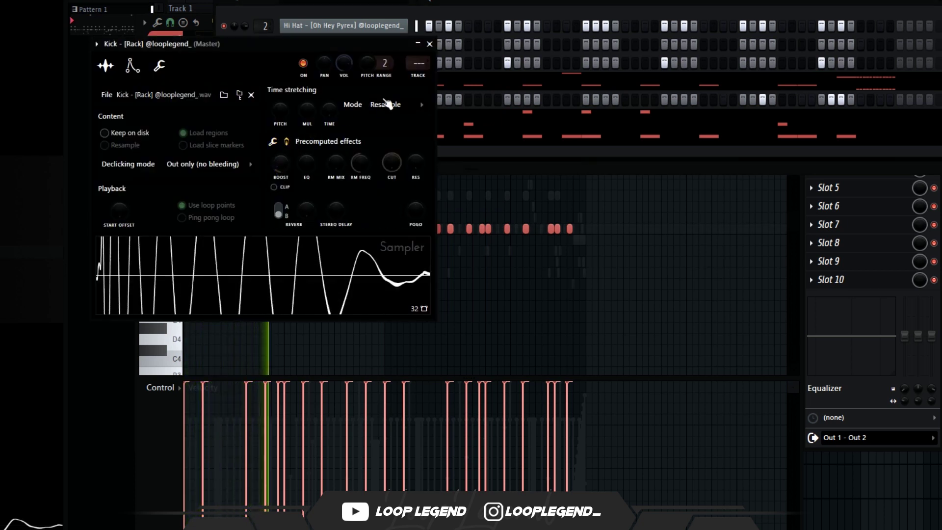
key("ctrl+l")
scroll(431, 302, "down", 2)
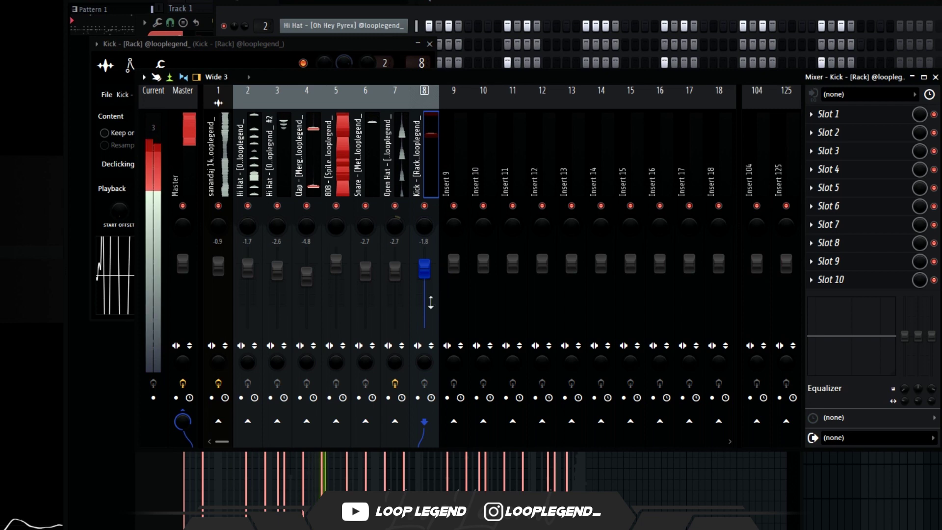
- Insert Fruity parametric EQ 2 in the first effect slot of the kick's mixer track
left_click(828, 113)
mouse_move(826, 129)
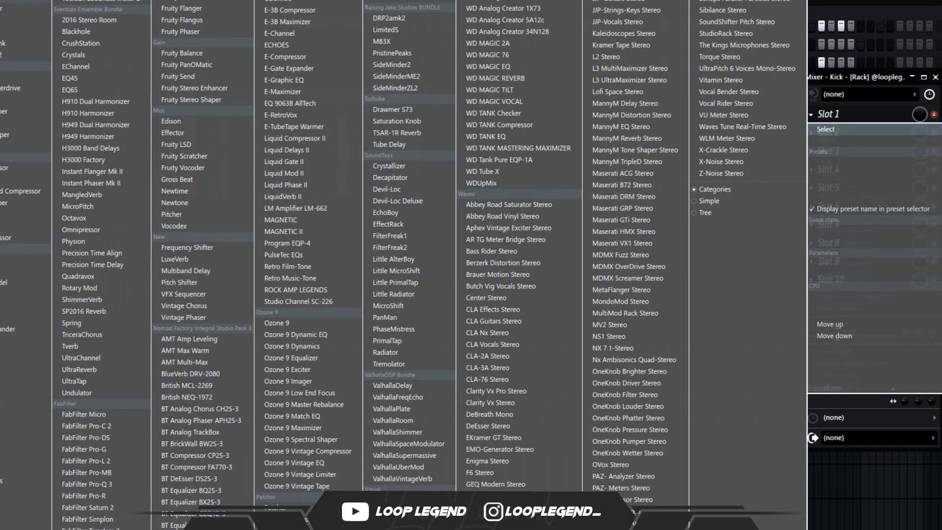
left_click(188, 0)
left_click(473, 63)
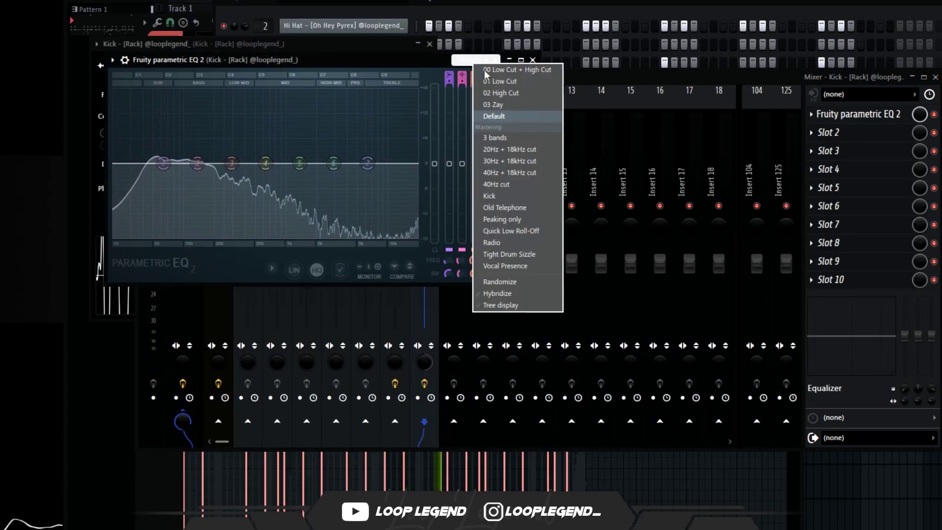
left_click(486, 70)
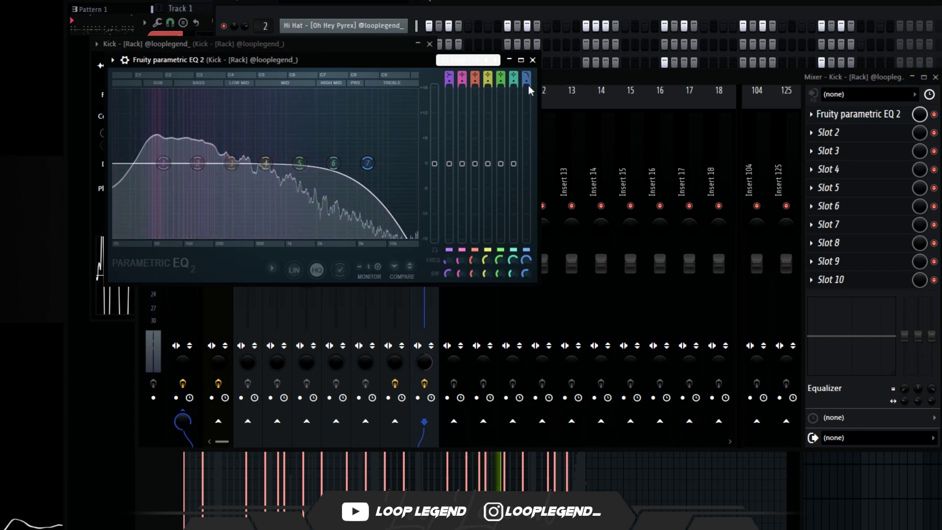
- Shape band 7 of the kick's EQ into a steep high cut just below 5 kHz
left_click_drag(526, 81, 527, 65)
right_click(526, 273)
left_click(532, 280)
left_click_drag(525, 255, 524, 259)
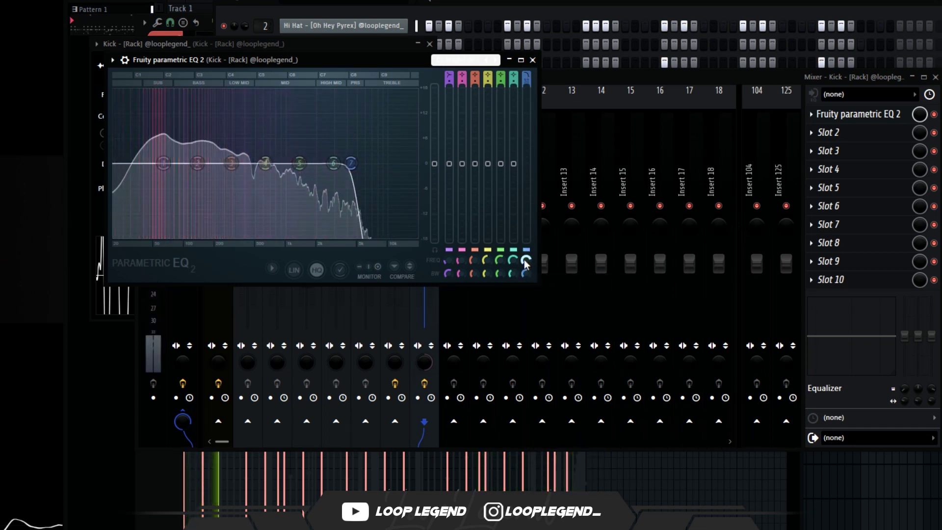
key("Escape")
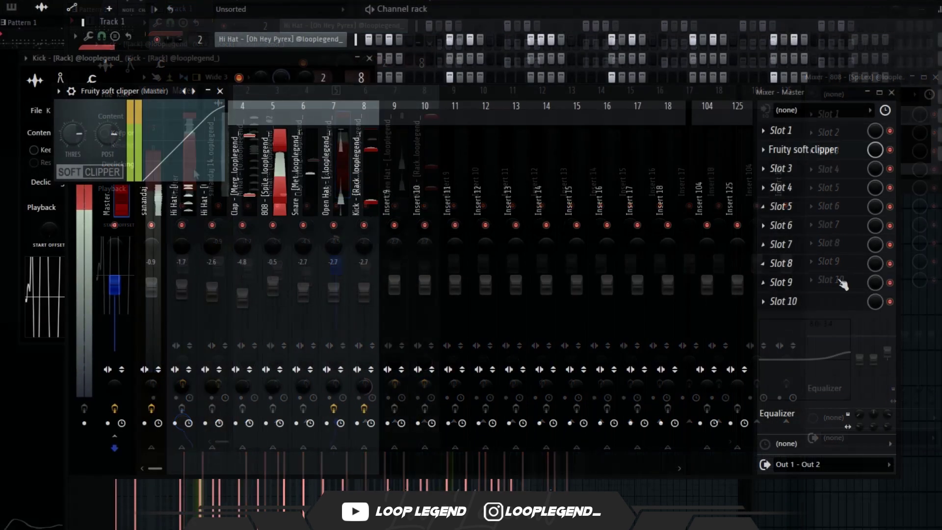
- Adjust the high band of the Master track's built-in equalizer
right_click(888, 355)
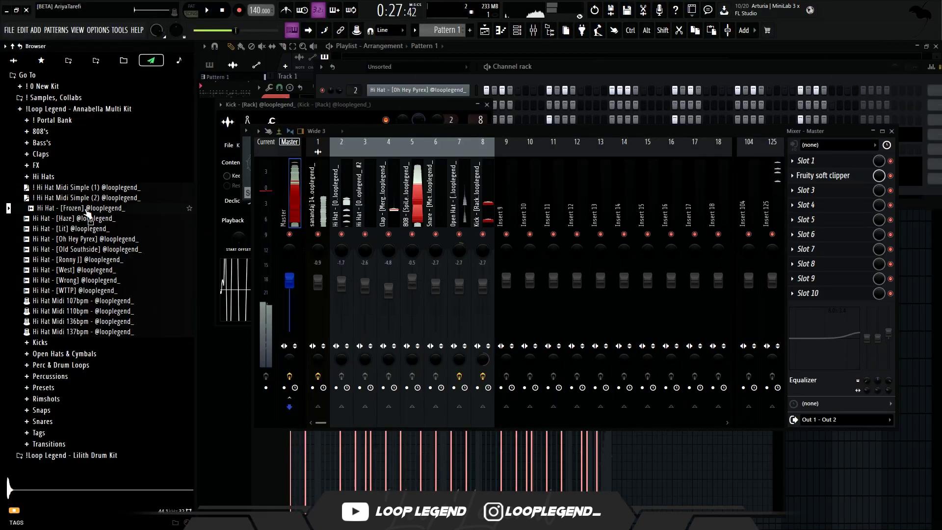
- Load Hi Hat - [Frozen] in a new channel and place one E3 note half a beat into bar 2
right_click(86, 207)
left_click(114, 224)
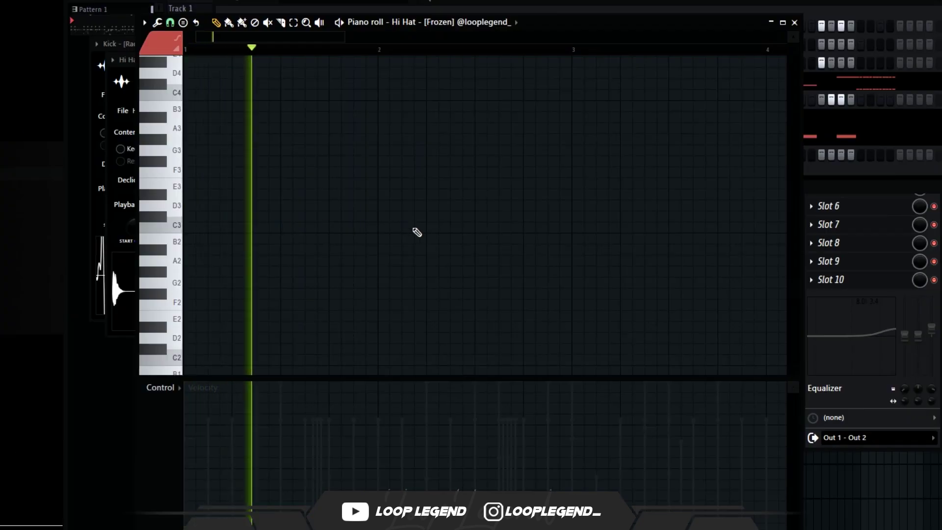
left_click(406, 226)
scroll(515, 218, "down", 2)
key("shift+Up")
key("shift+Up")
key("shift+Up")
key("shift+Up")
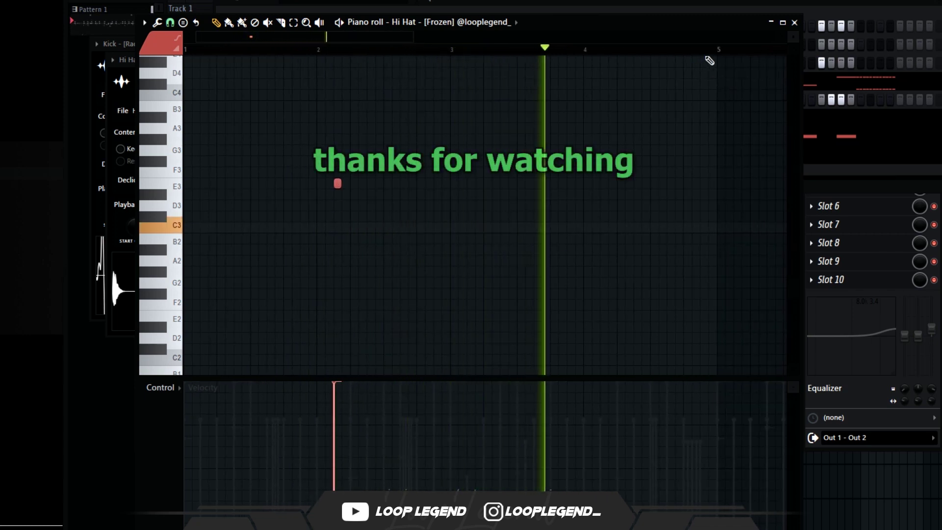
- Duplicate the four-bar Hi Hat - [Frozen] pattern into bars 5 to 8
left_click_drag(720, 48, 188, 49)
key("ctrl+b")
scroll(752, 187, "down", 1)
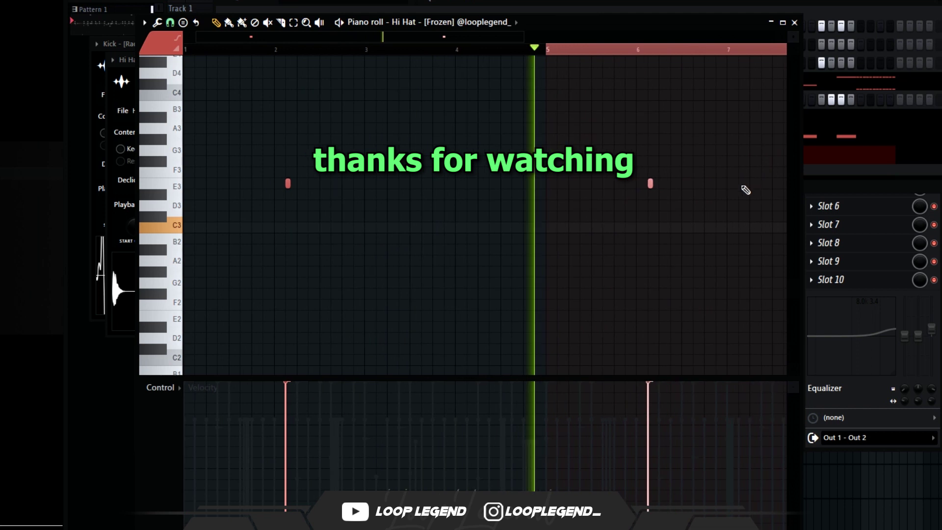
key("ctrl+d")
scroll(475, 212, "down", 1)
scroll(416, 263, "down", 1)
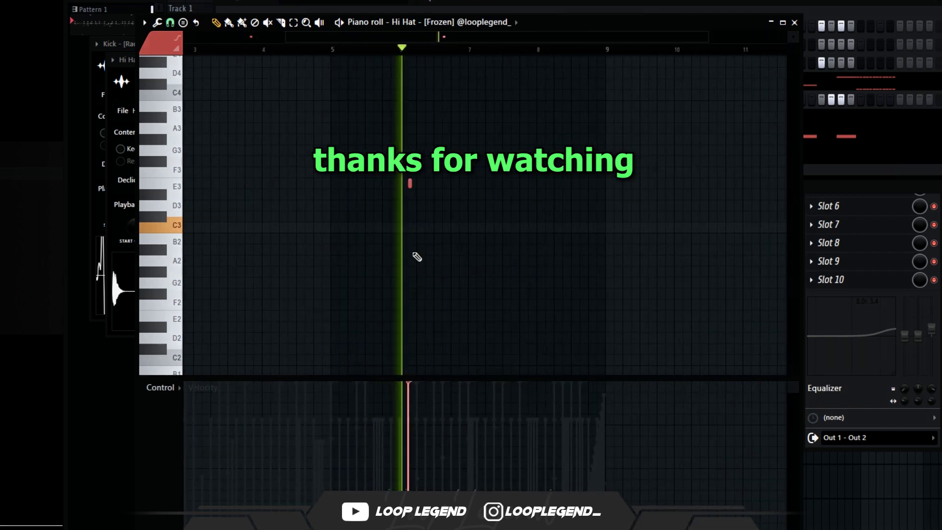